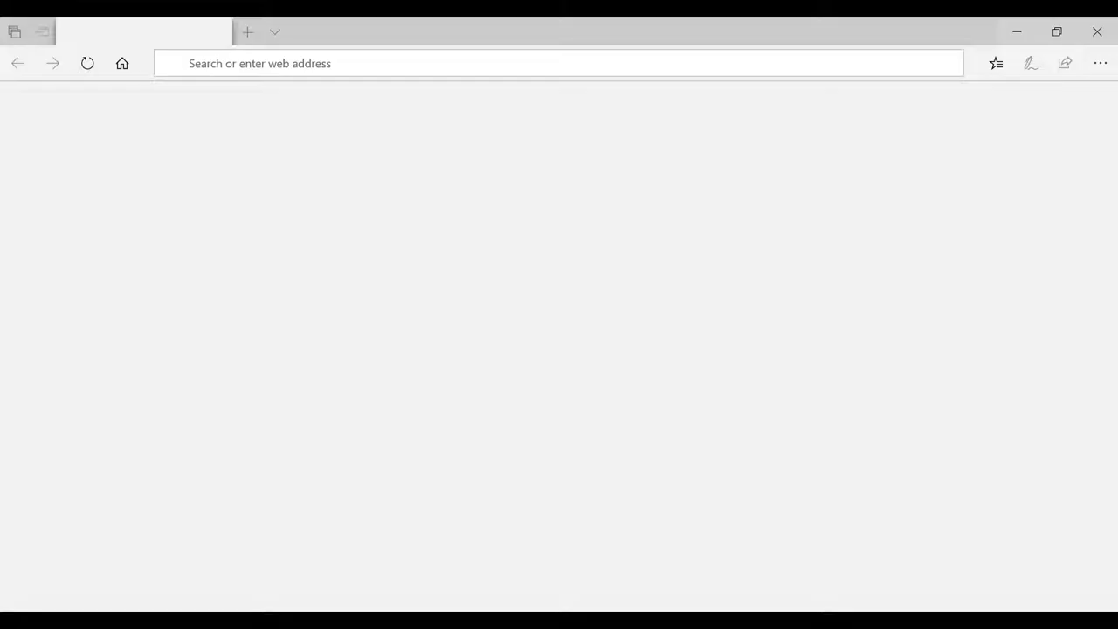
Step: Log in at accurate.id and open the Belajar company database, dismissing the welcome dialog
{"action": "type", "text": "accurate.id/"}
{"action": "key", "text": "Return"}
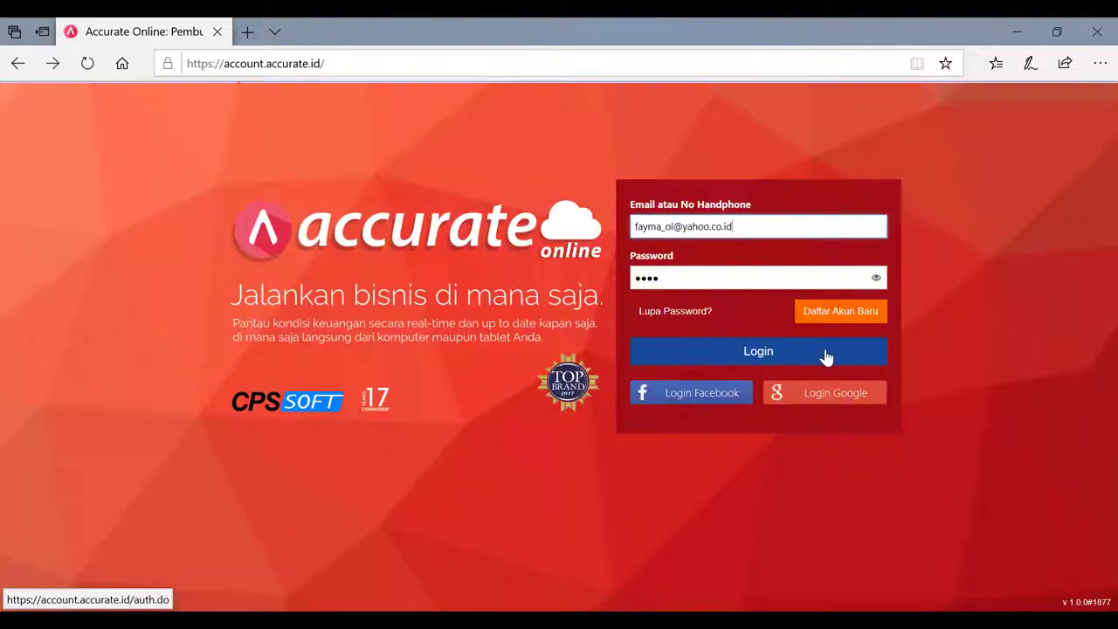
{"action": "left_click", "coordinate": [827, 357]}
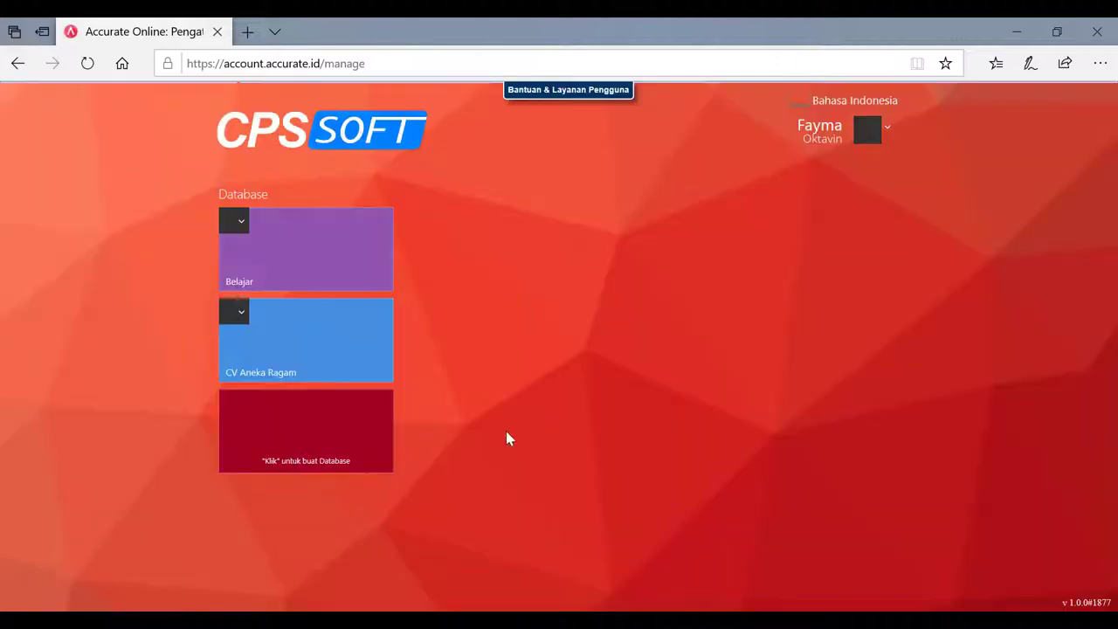
{"action": "left_click", "coordinate": [277, 268]}
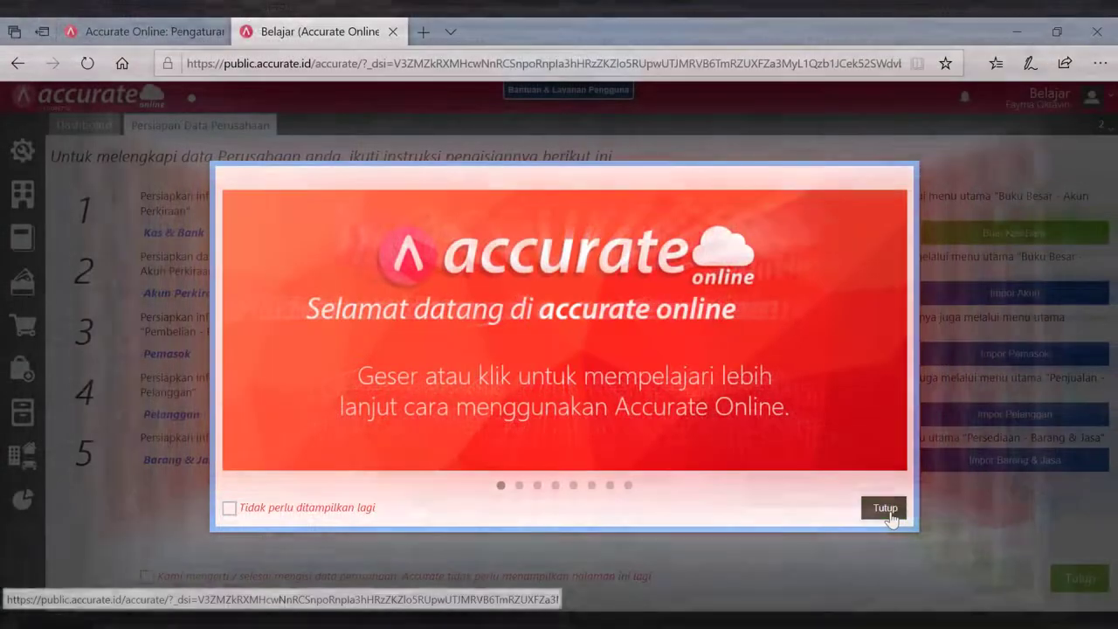
{"action": "left_click", "coordinate": [882, 510]}
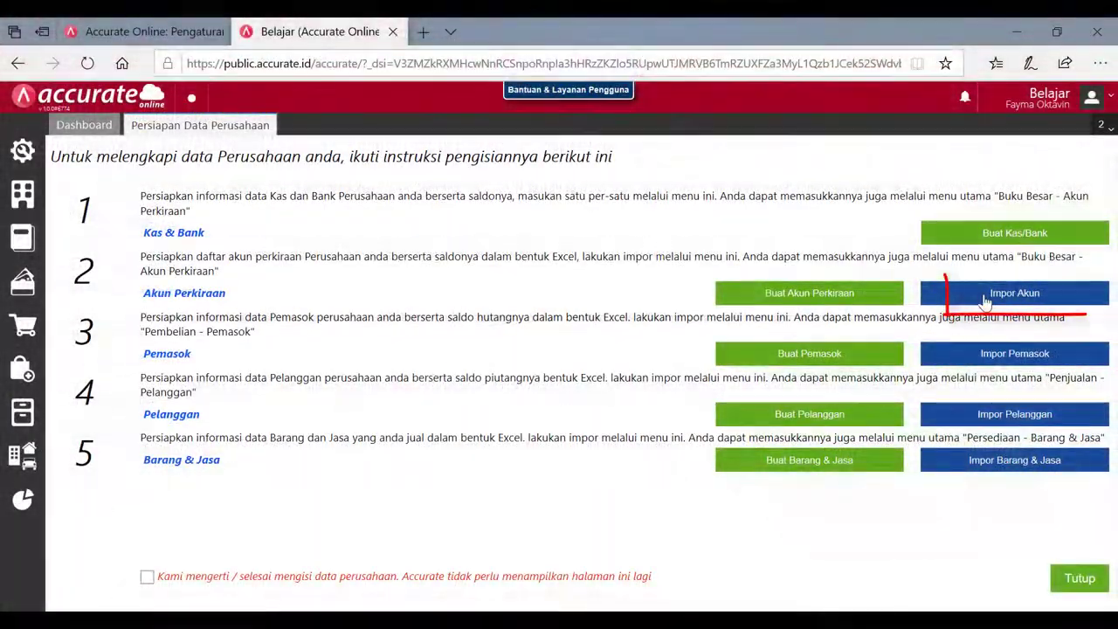
Step: Import accounts from 1. Daftar Akun.xls, processing all 55 records
{"action": "left_click", "coordinate": [986, 300]}
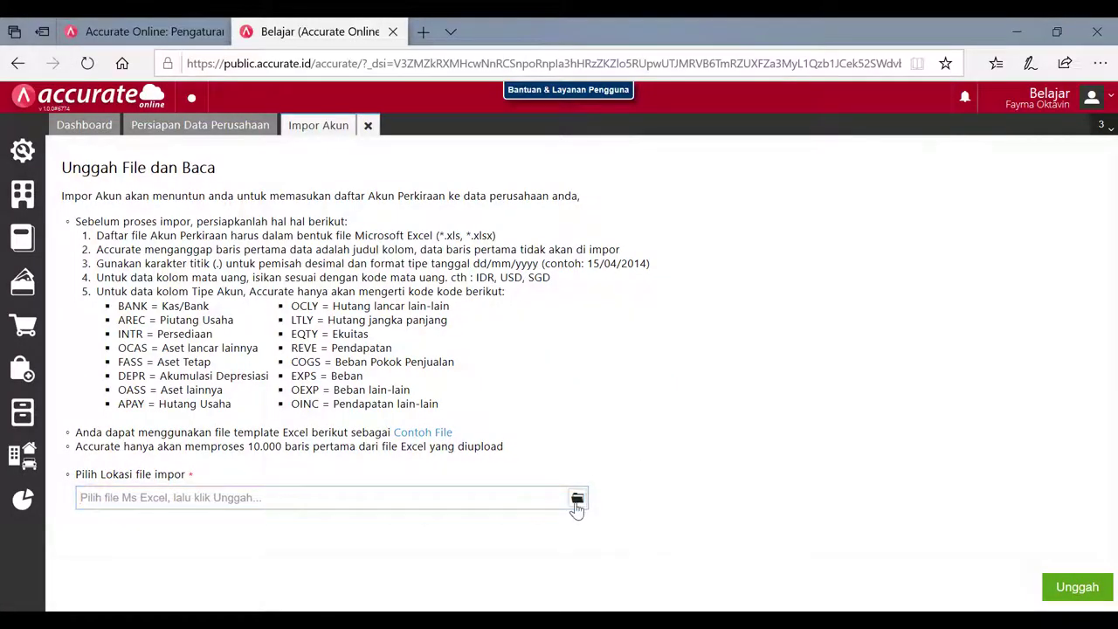
{"action": "left_click", "coordinate": [575, 505]}
{"action": "left_click", "coordinate": [212, 140]}
{"action": "left_click", "coordinate": [679, 419]}
{"action": "left_click", "coordinate": [1059, 591]}
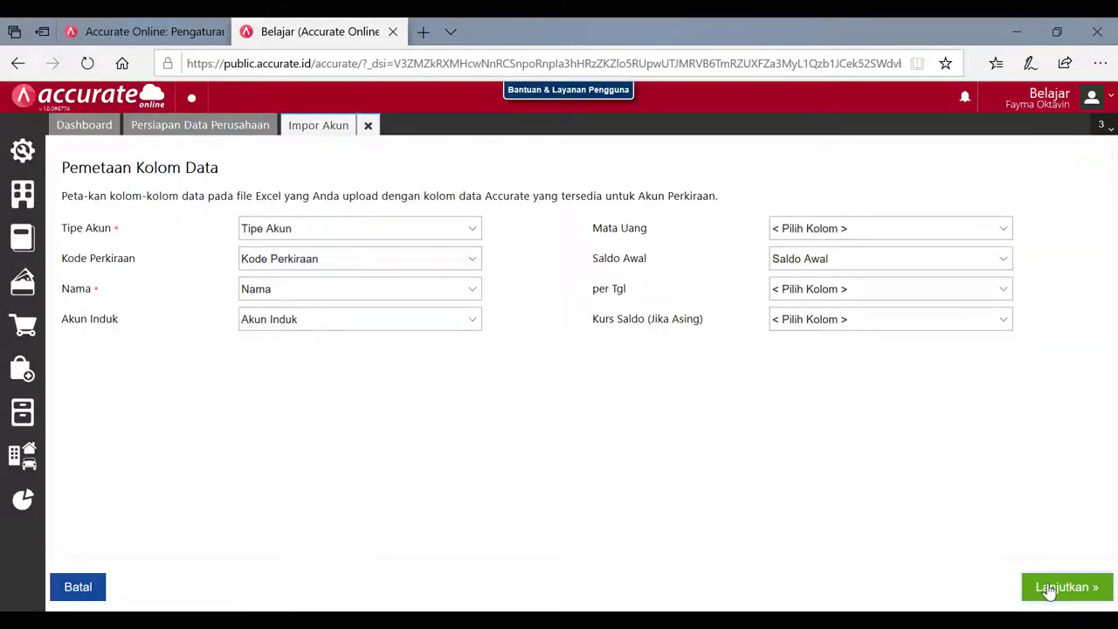
{"action": "left_click", "coordinate": [1050, 591]}
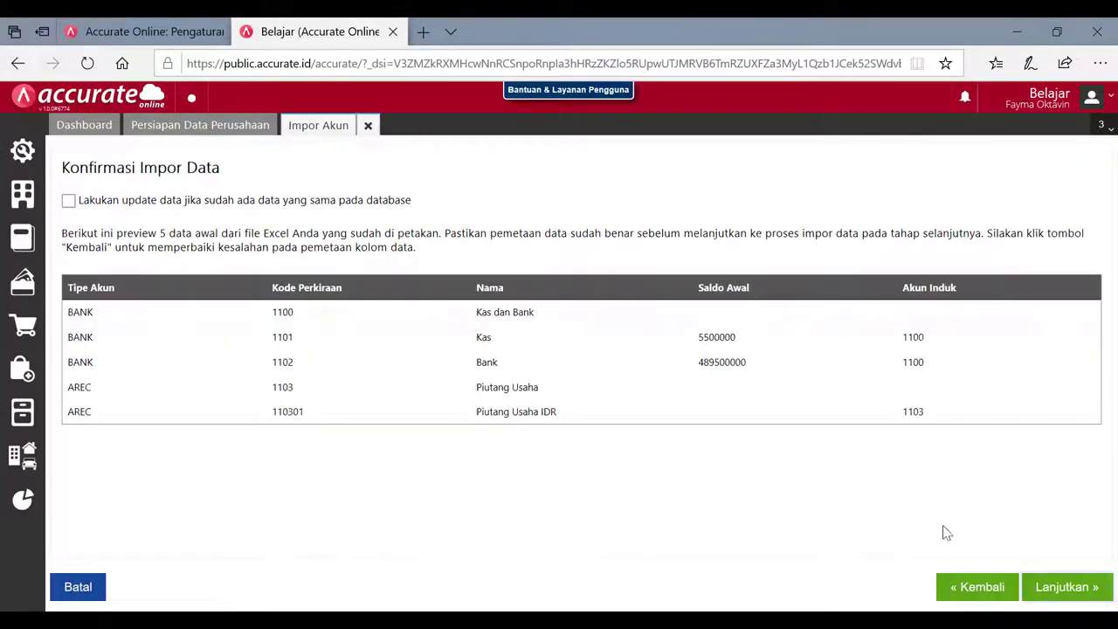
{"action": "left_click", "coordinate": [1062, 590]}
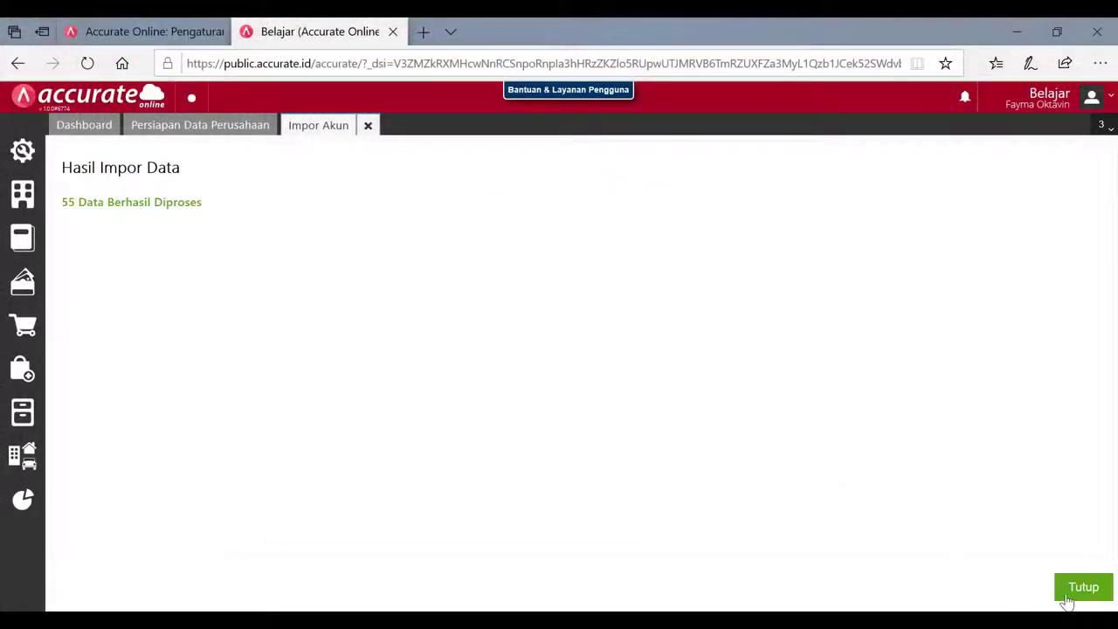
{"action": "left_click", "coordinate": [1081, 599]}
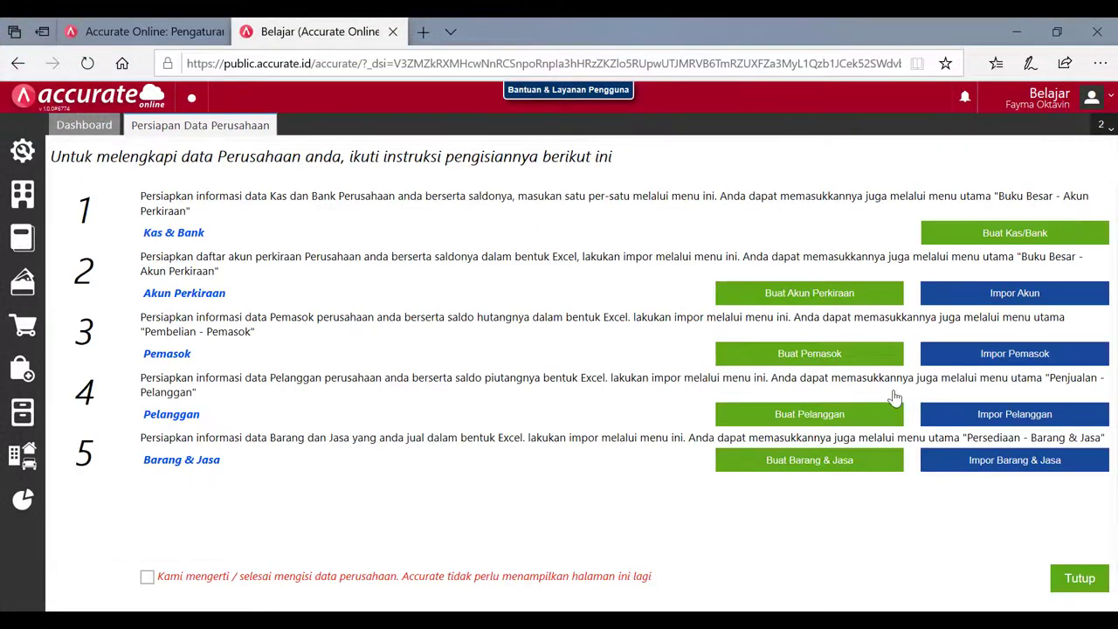
Step: Import the 6 supplier records from 2. Daftar Pemasok.xls via Impor Pemasok
{"action": "left_click", "coordinate": [953, 362]}
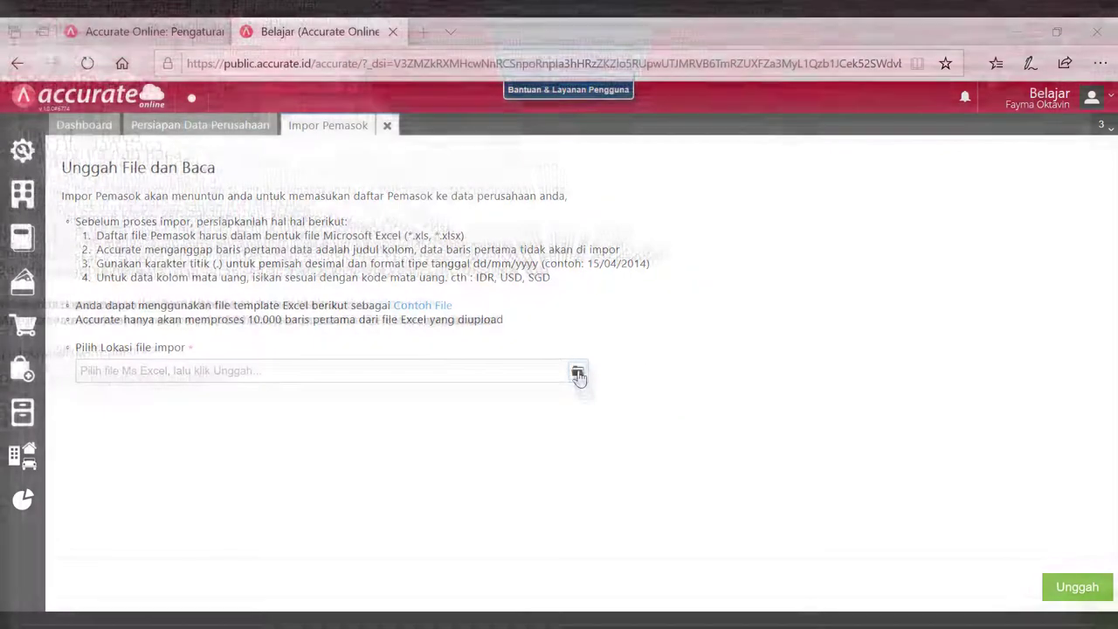
{"action": "left_click", "coordinate": [579, 376]}
{"action": "left_click", "coordinate": [229, 159]}
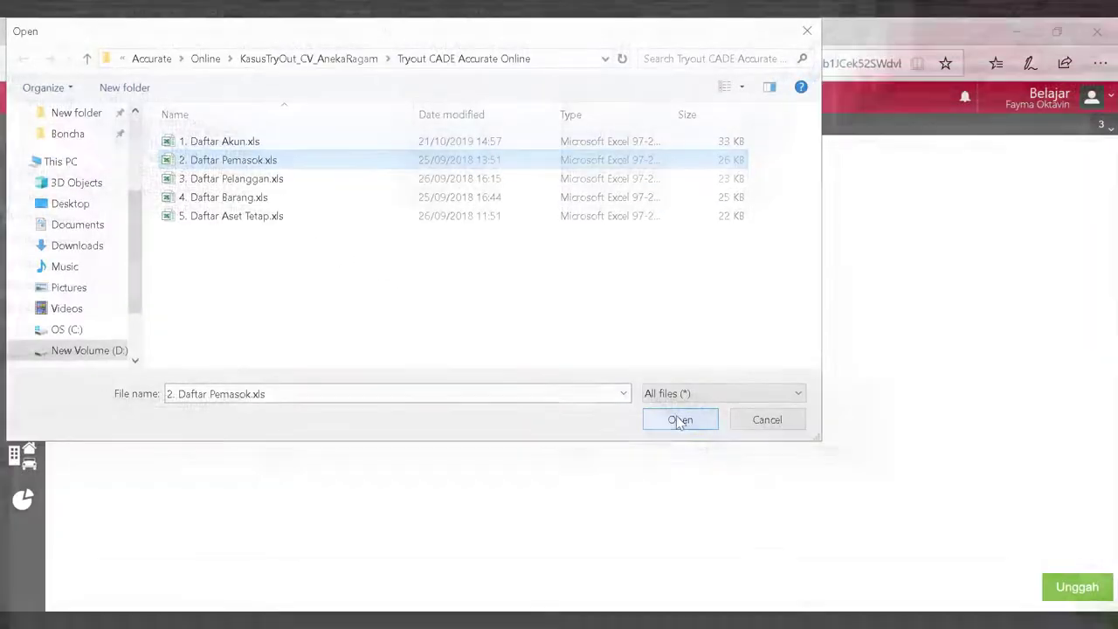
{"action": "left_click", "coordinate": [680, 421]}
{"action": "left_click", "coordinate": [1077, 587]}
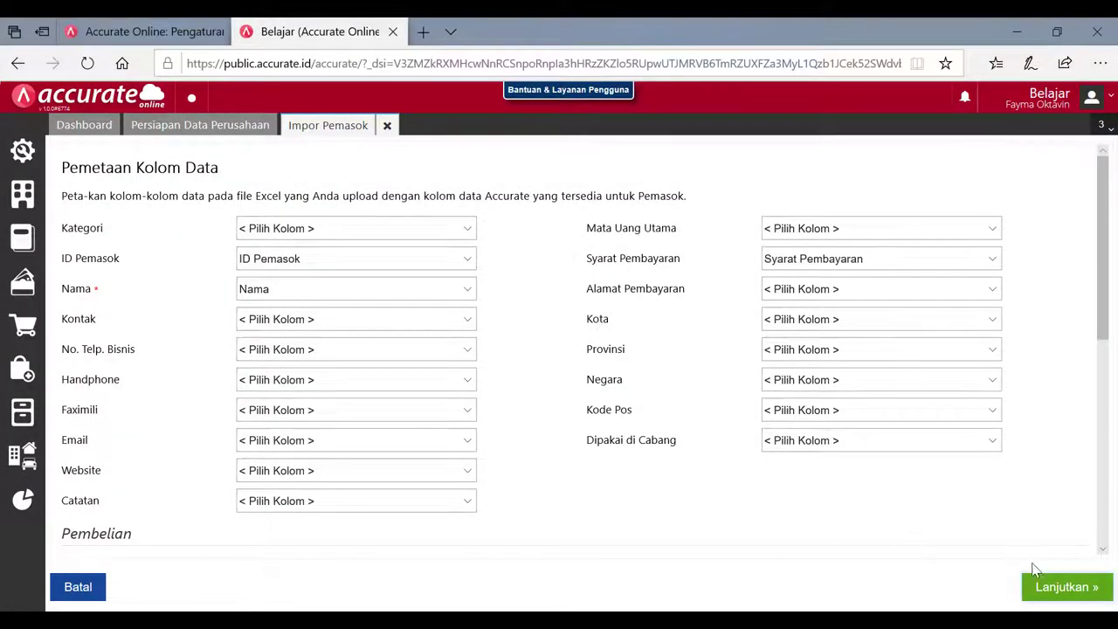
{"action": "left_click", "coordinate": [1043, 589]}
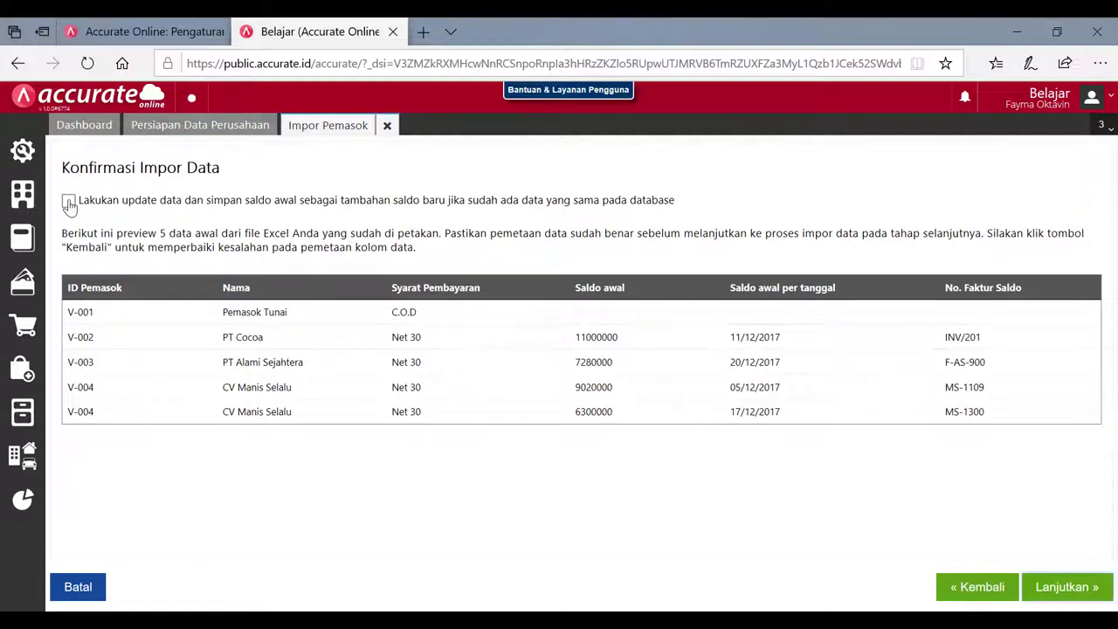
{"action": "left_click", "coordinate": [1065, 589]}
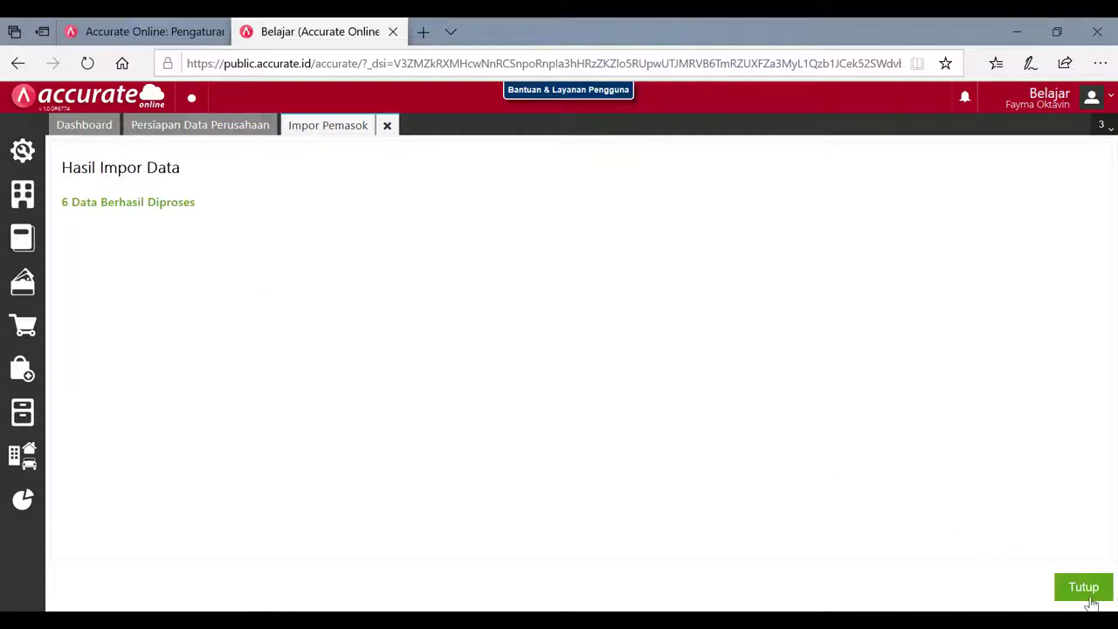
{"action": "left_click", "coordinate": [1086, 592]}
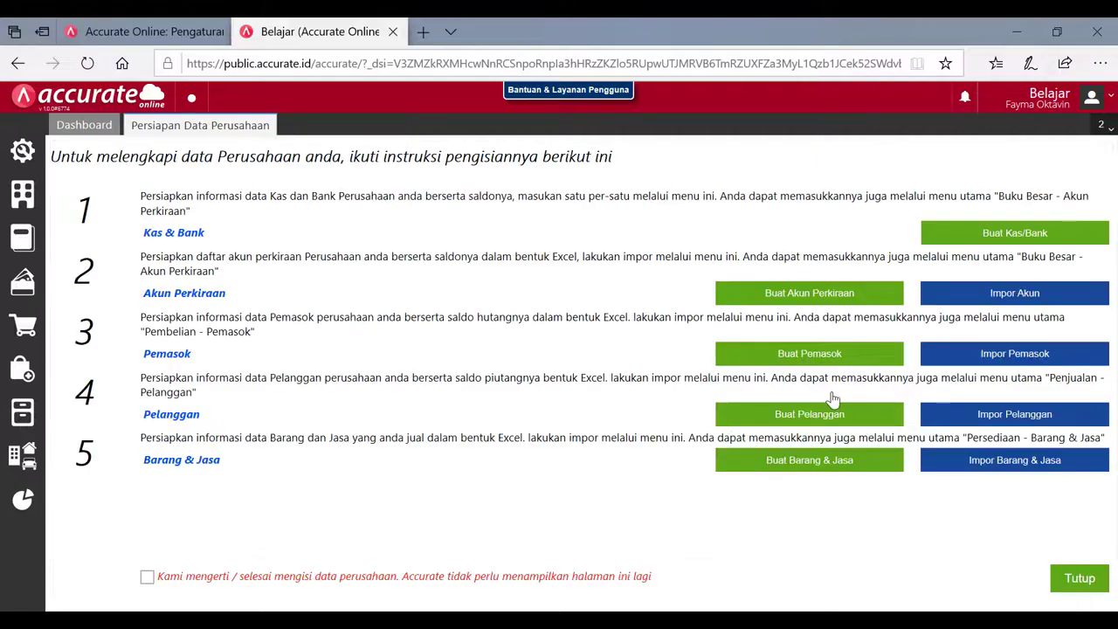
Step: Import the 7 customer records from 3. Daftar Pelanggan.xls via Impor Pelanggan
{"action": "left_click", "coordinate": [1002, 420]}
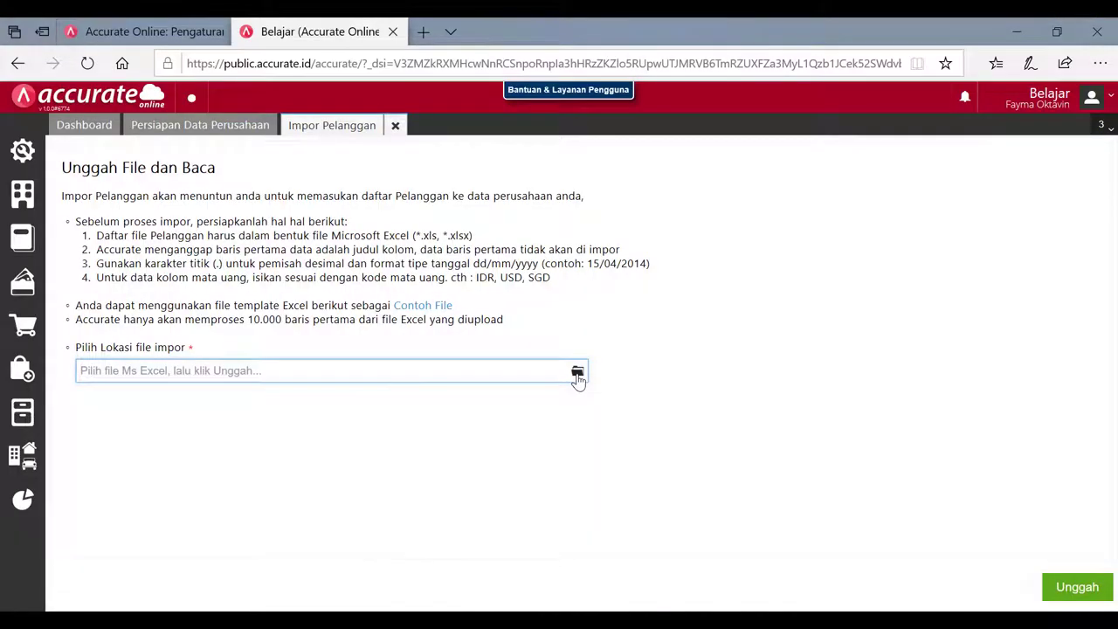
{"action": "left_click", "coordinate": [578, 374]}
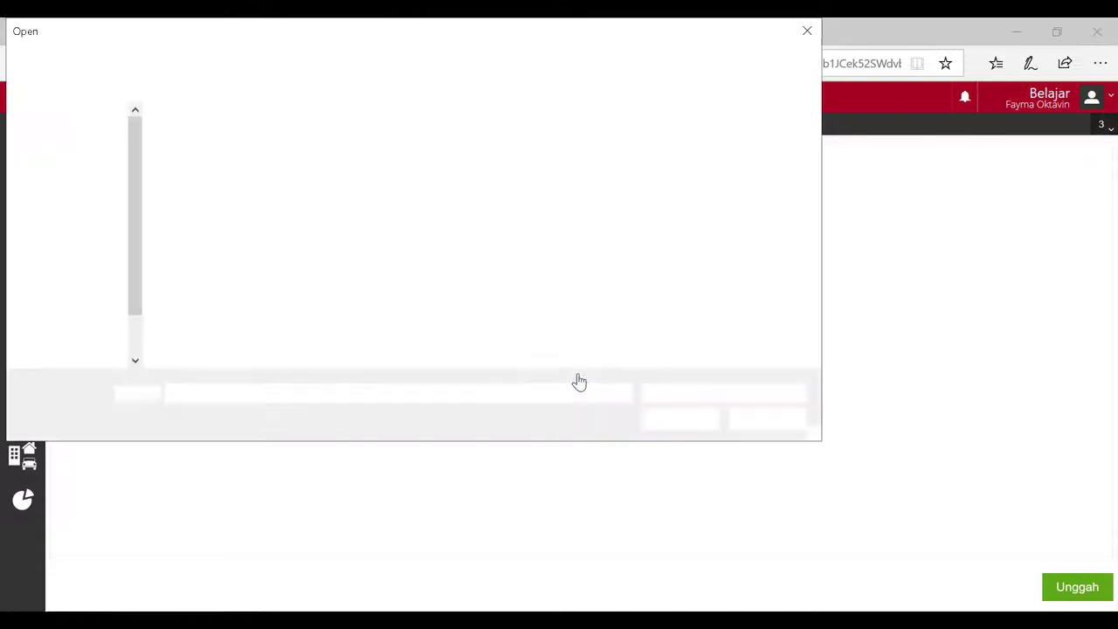
{"action": "left_click", "coordinate": [226, 180]}
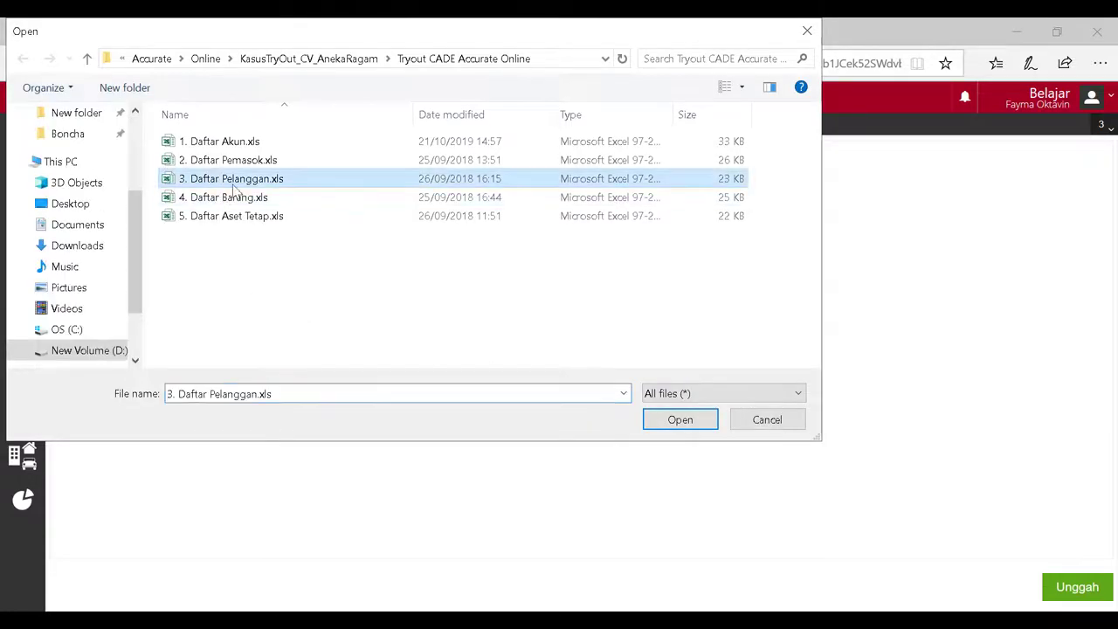
{"action": "left_click", "coordinate": [680, 421]}
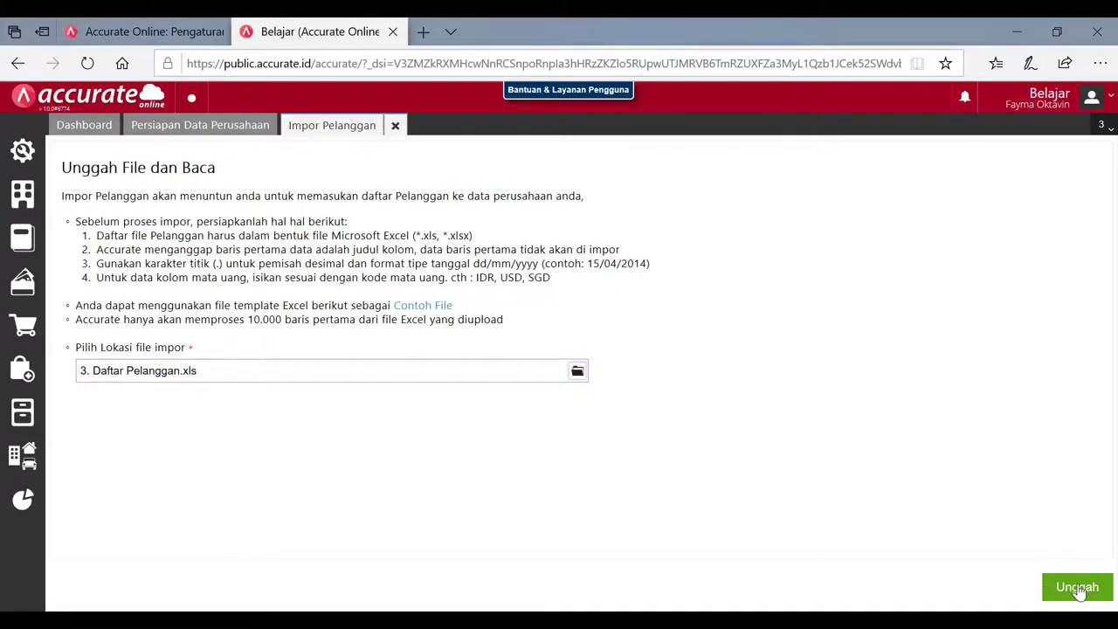
{"action": "left_click", "coordinate": [1078, 589]}
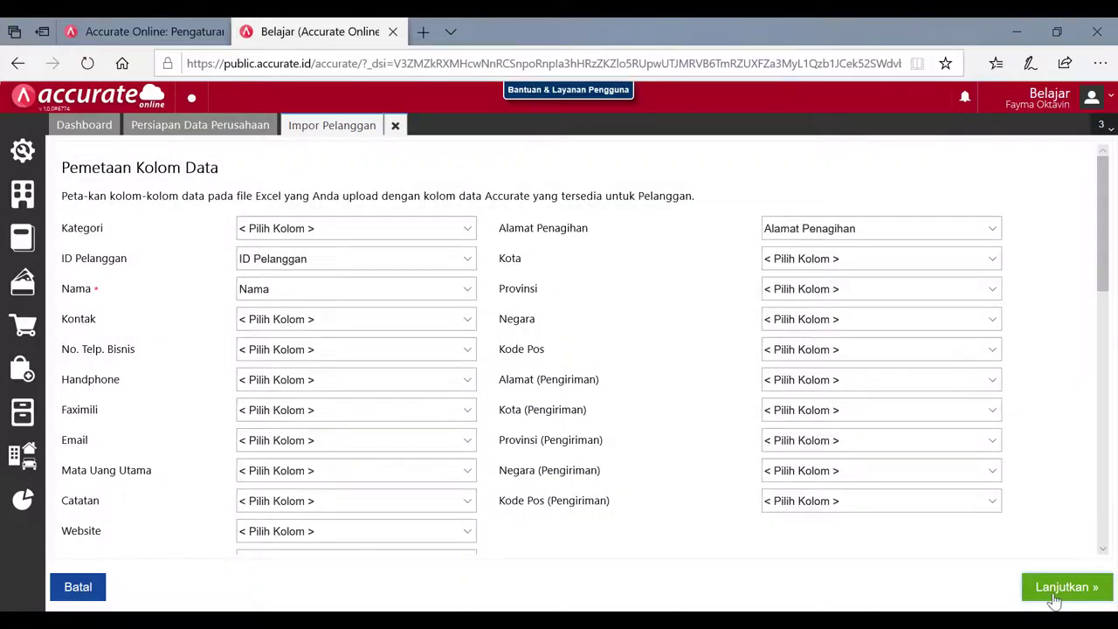
{"action": "left_click", "coordinate": [1055, 596]}
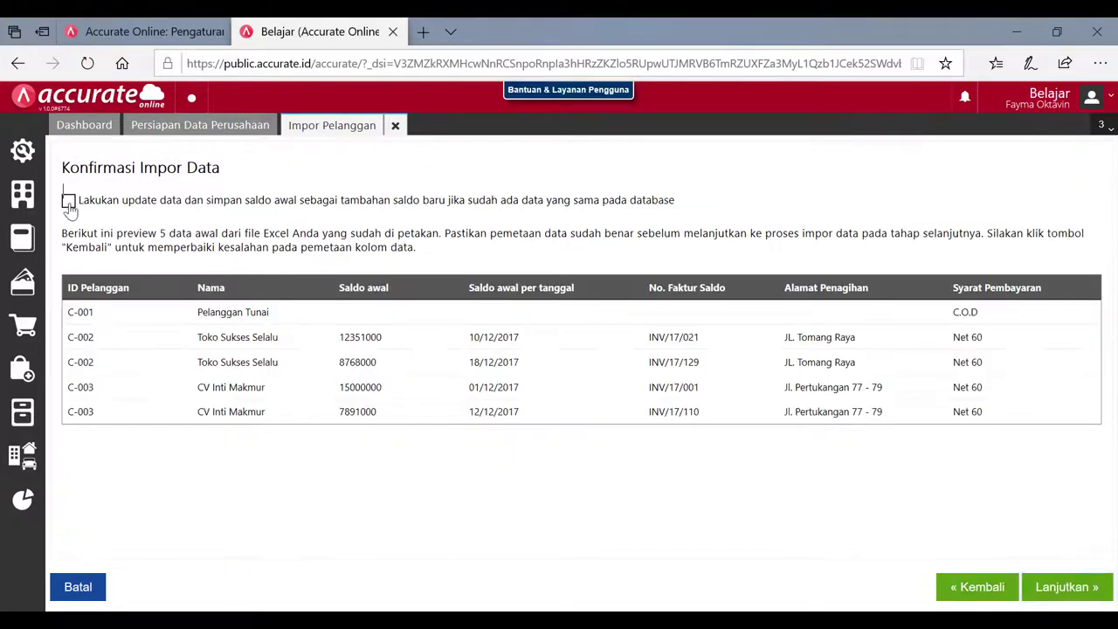
{"action": "left_click", "coordinate": [1064, 599]}
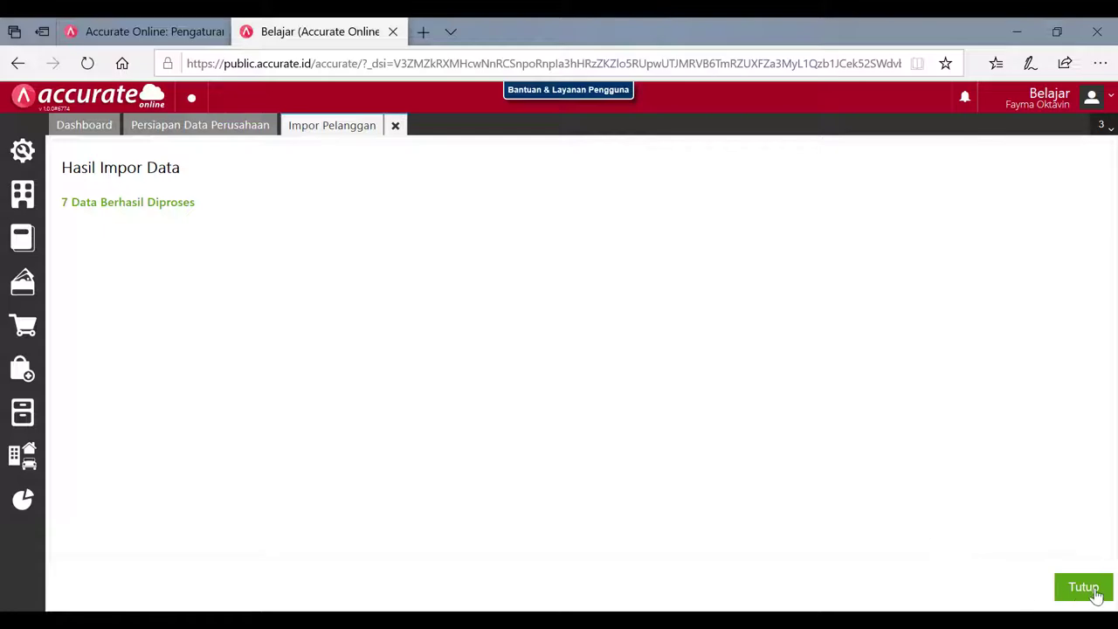
{"action": "left_click", "coordinate": [1096, 594]}
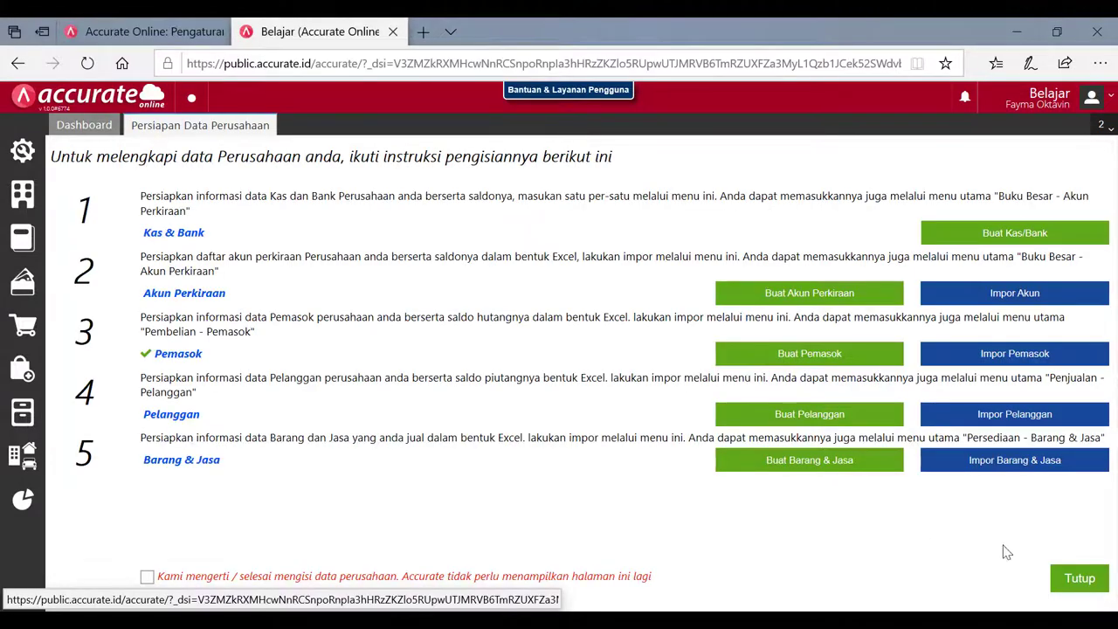
Step: Import the 6 goods and services records from 4. Daftar Barang.xls
{"action": "left_click", "coordinate": [980, 467]}
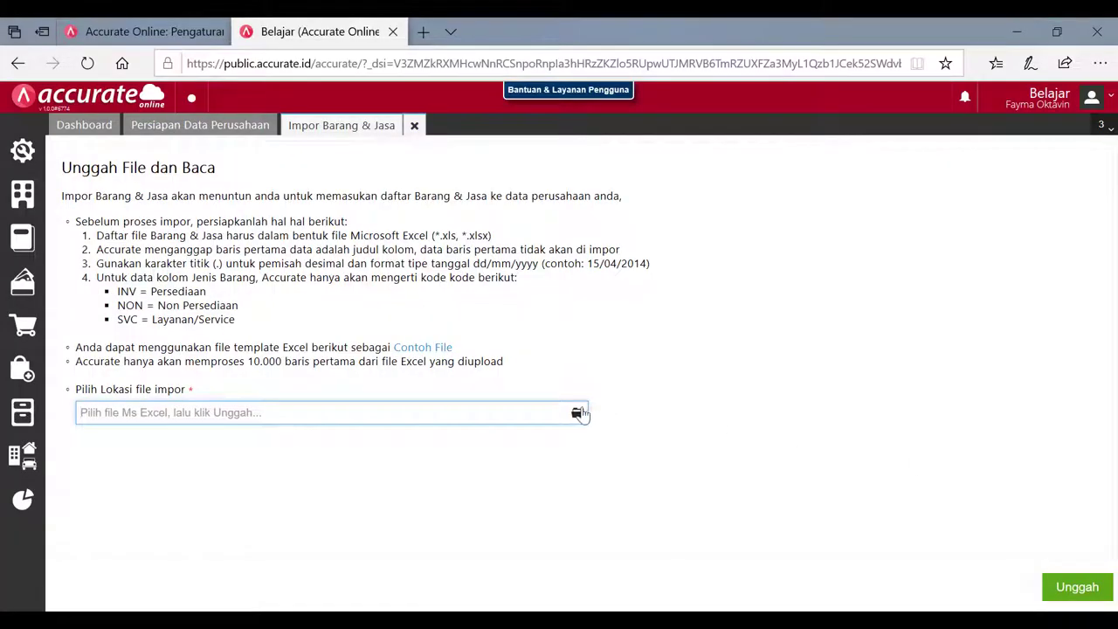
{"action": "left_click", "coordinate": [579, 413]}
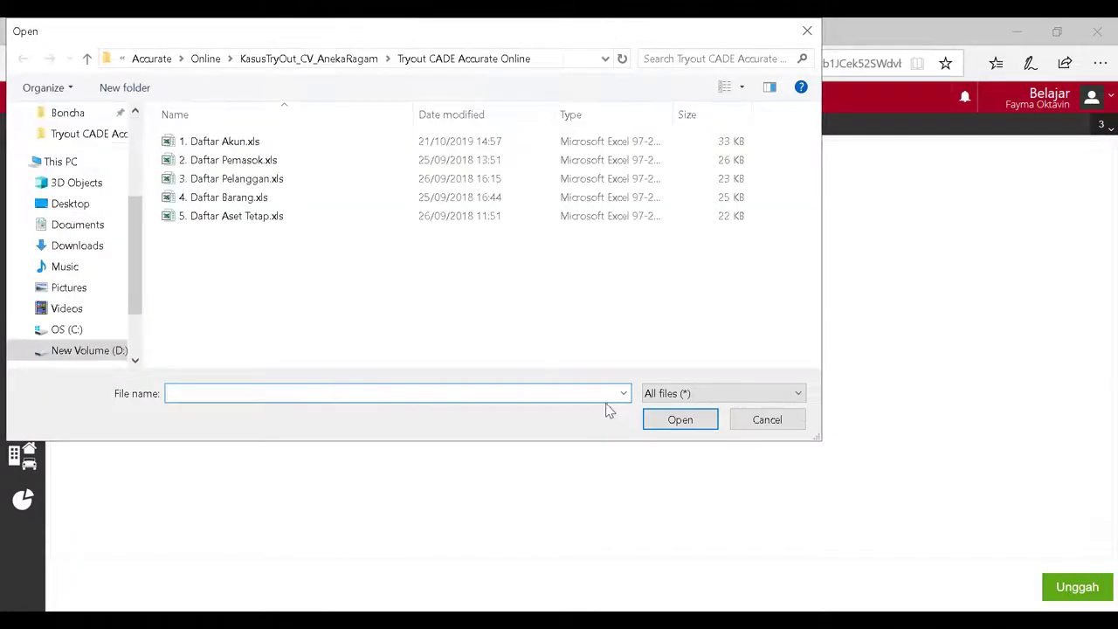
{"action": "left_click", "coordinate": [228, 197]}
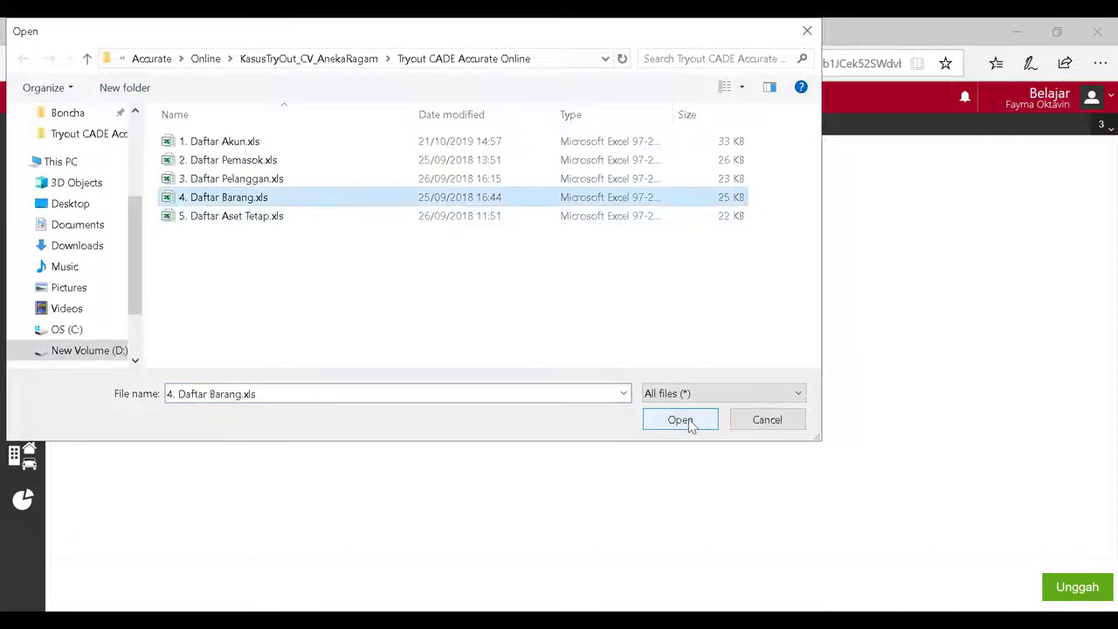
{"action": "left_click", "coordinate": [680, 420]}
{"action": "left_click", "coordinate": [1078, 588]}
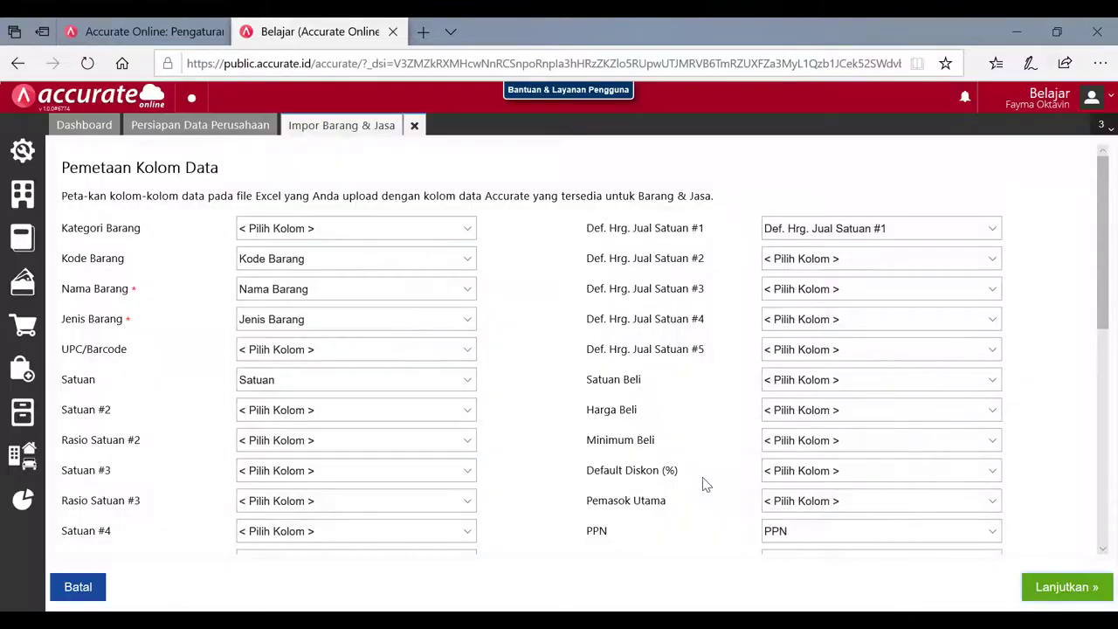
{"action": "left_click", "coordinate": [1061, 588]}
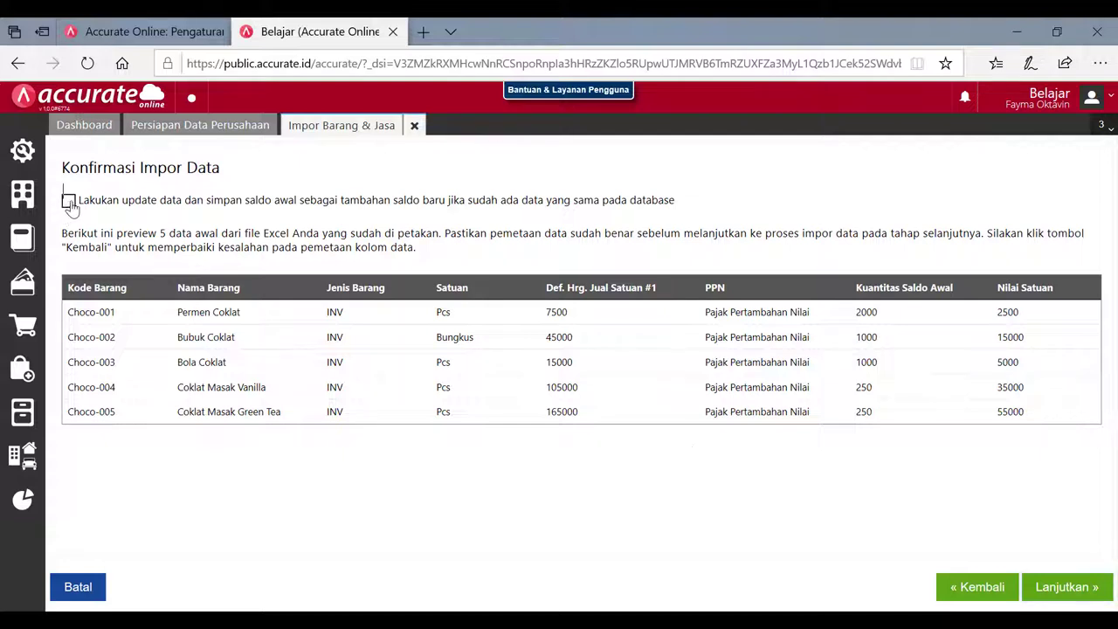
{"action": "left_click", "coordinate": [1049, 594]}
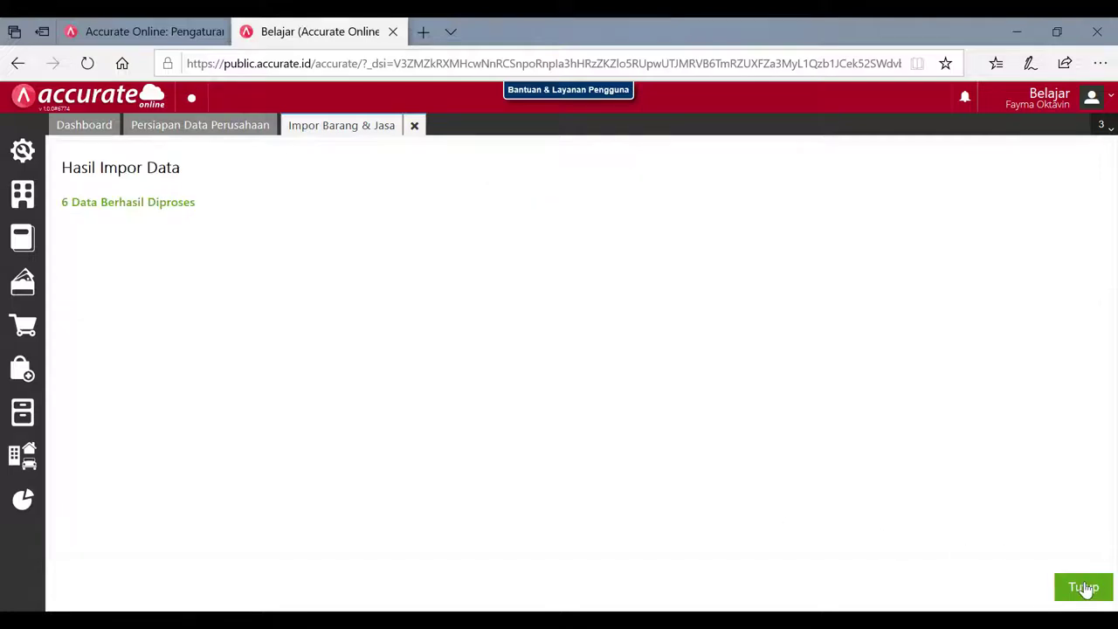
{"action": "left_click", "coordinate": [1084, 588]}
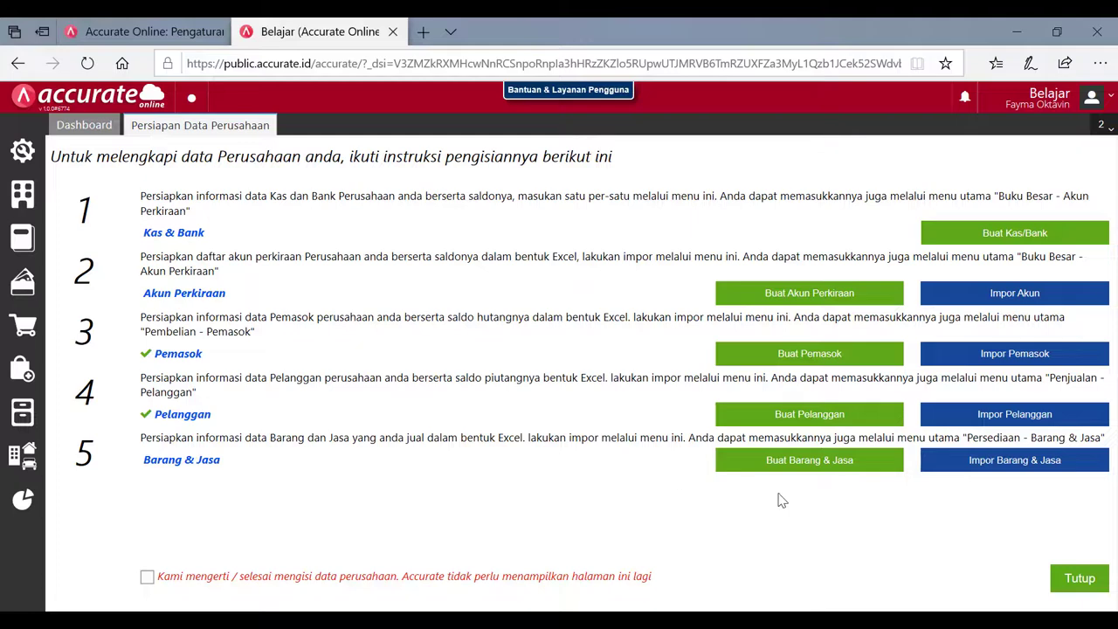
Step: Close the setup checklist and open a new Kategori Aset form under Aset Tetap
{"action": "left_click", "coordinate": [1077, 584]}
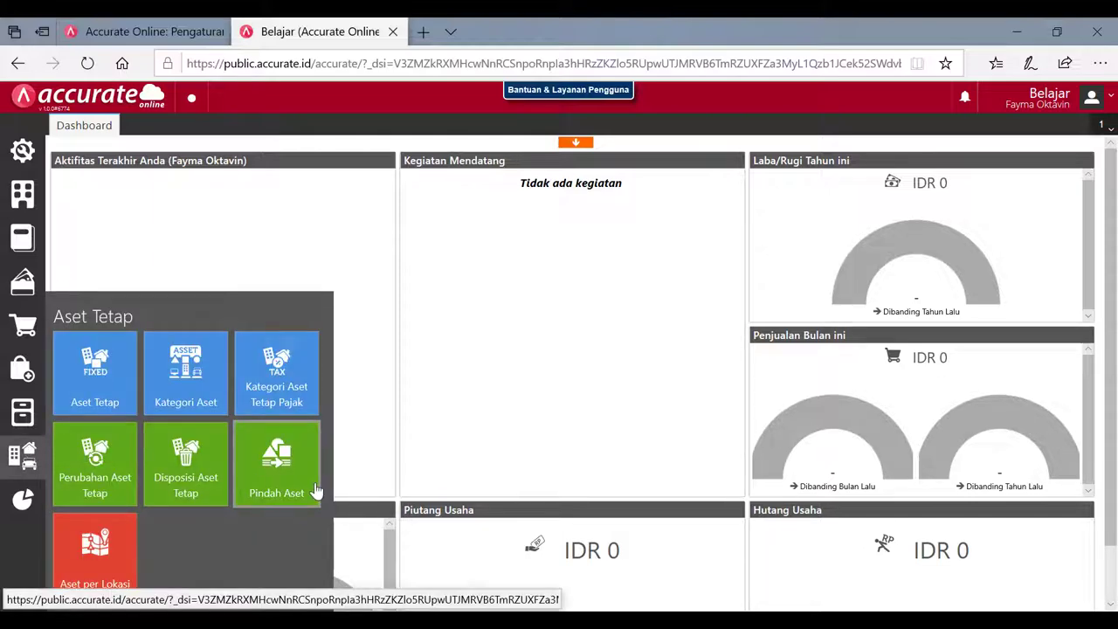
{"action": "left_click", "coordinate": [278, 387]}
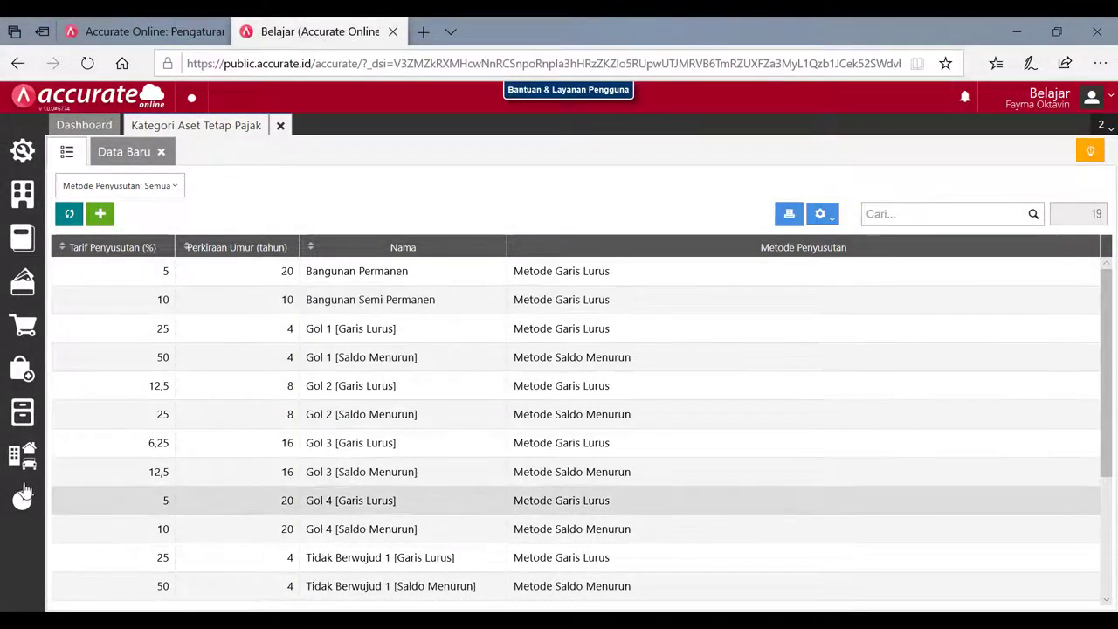
{"action": "left_click", "coordinate": [27, 466]}
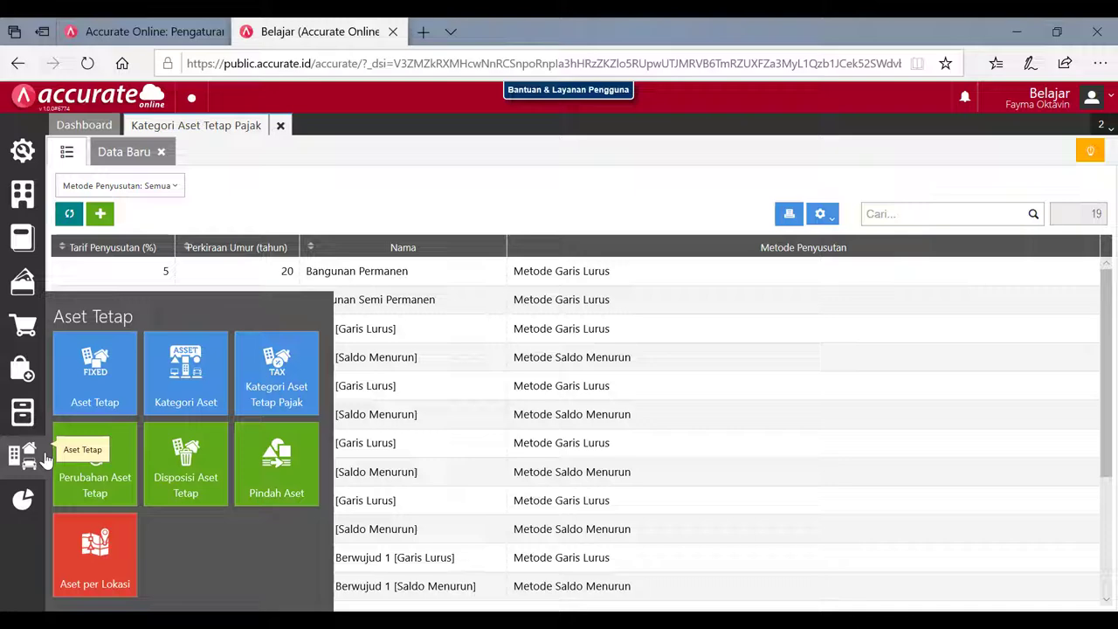
{"action": "left_click", "coordinate": [192, 392]}
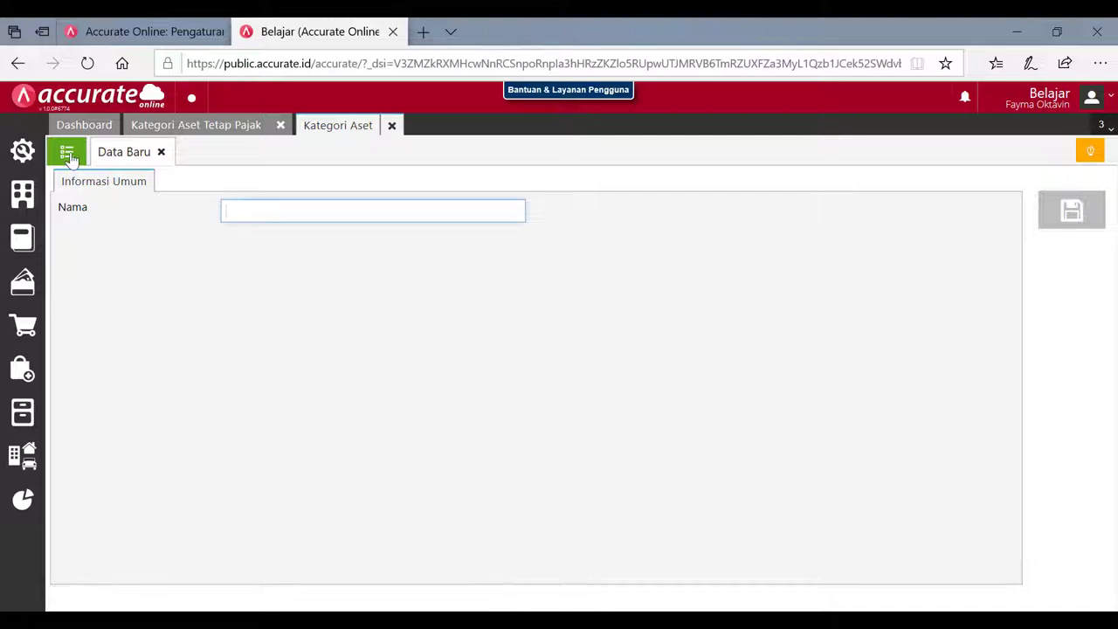
Step: Save the asset categories Tanah, Gedung, Peralatan and Kendaraan, then view the category list
{"action": "left_click", "coordinate": [68, 153]}
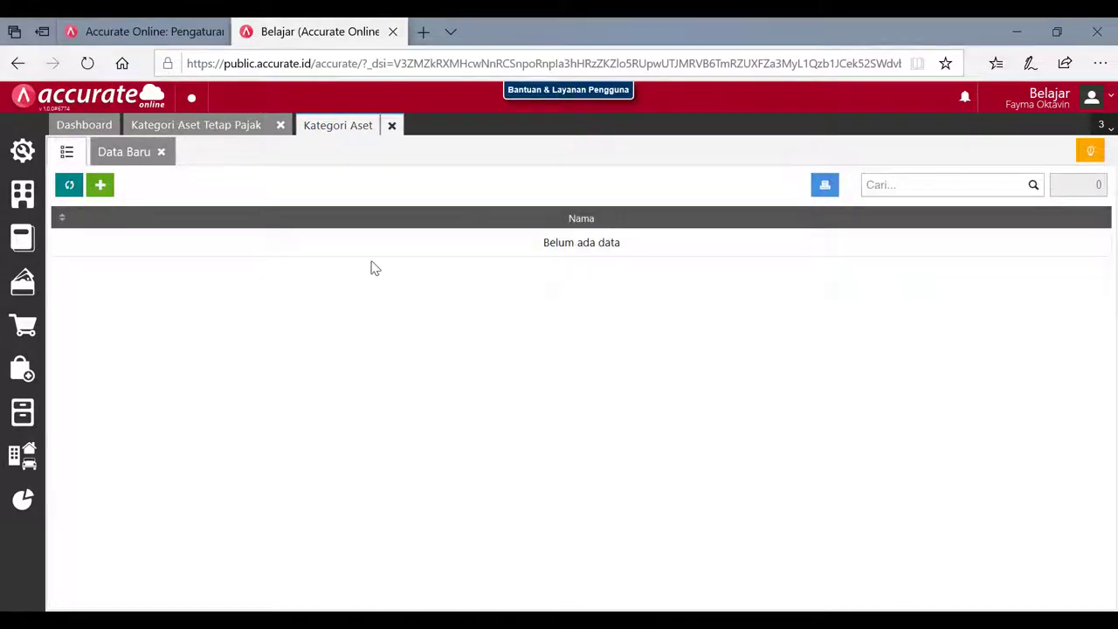
{"action": "left_click", "coordinate": [100, 188]}
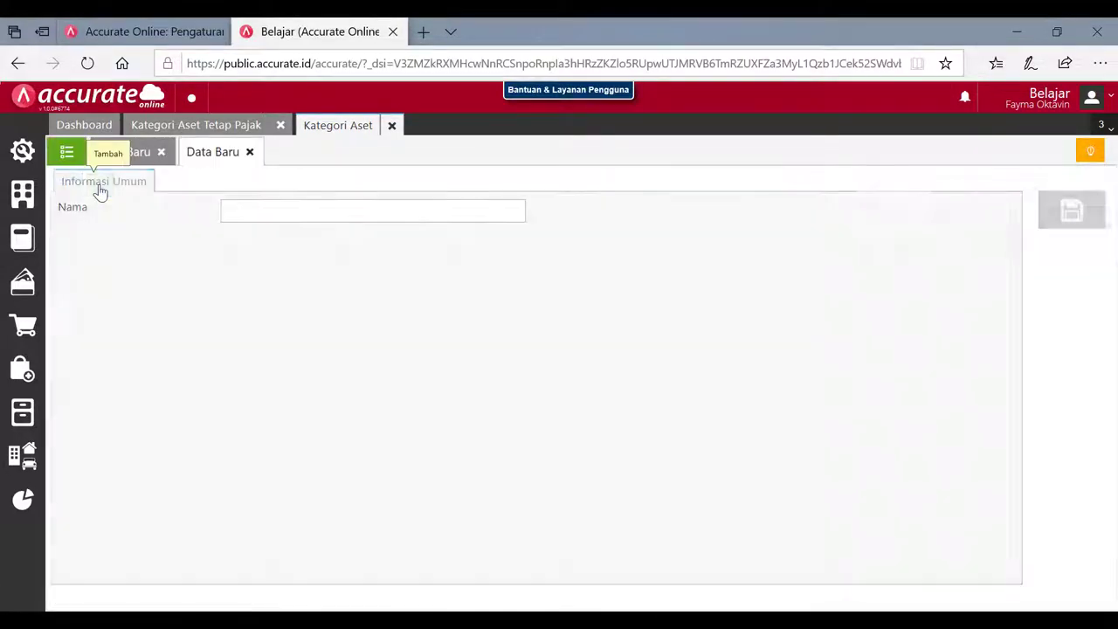
{"action": "type", "text": "Tanah"}
{"action": "left_click", "coordinate": [1073, 218]}
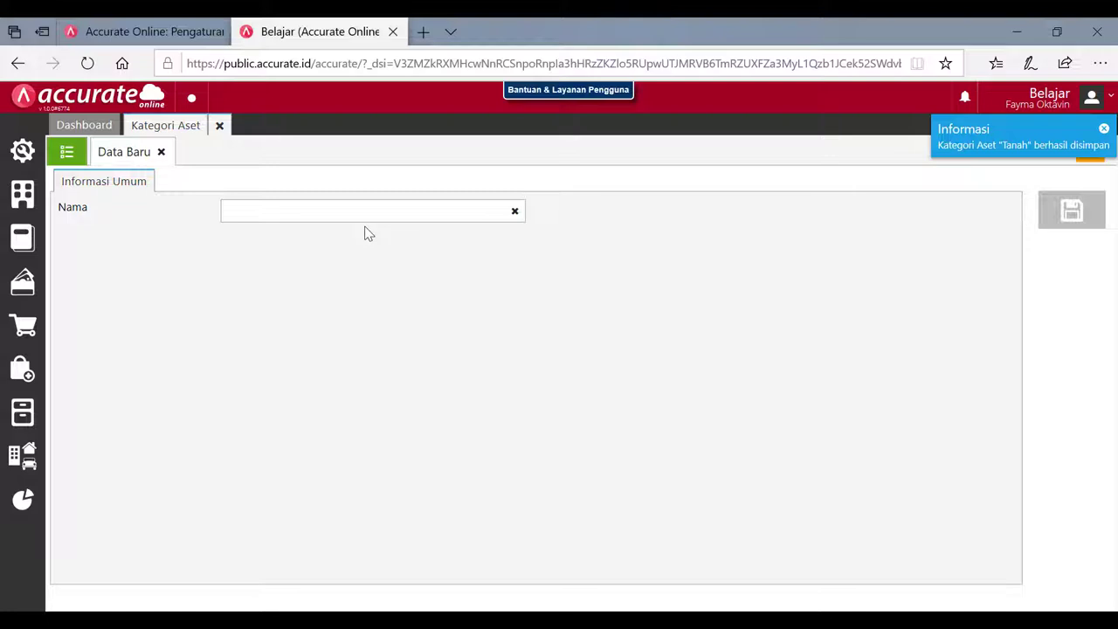
{"action": "left_click", "coordinate": [278, 212]}
{"action": "type", "text": "Gedung"}
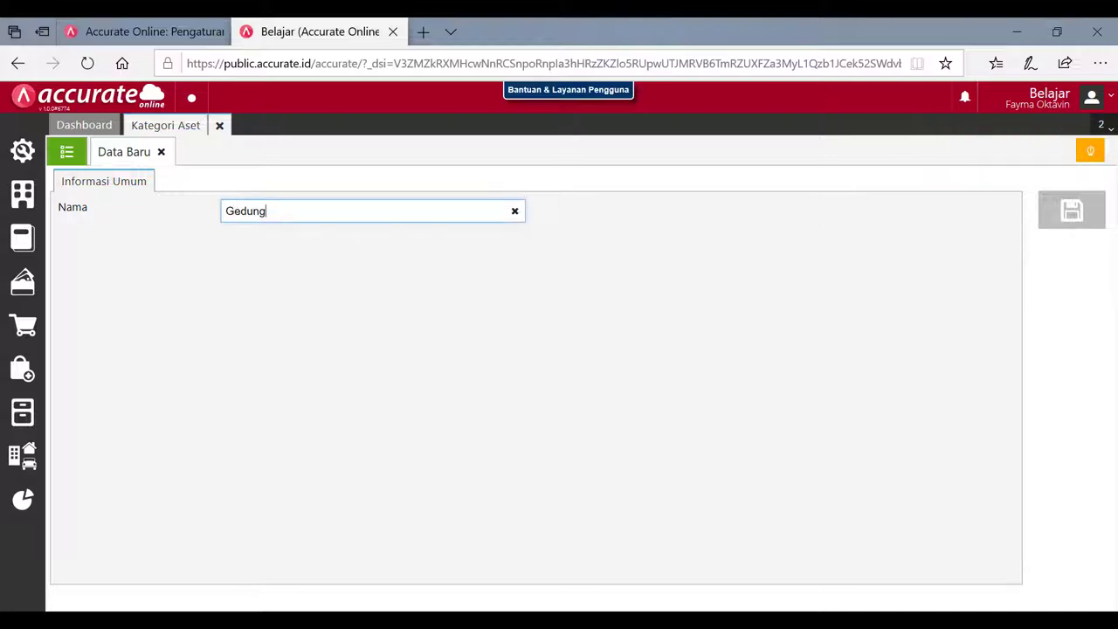
{"action": "left_click", "coordinate": [1071, 214]}
{"action": "type", "text": "Peralata"}
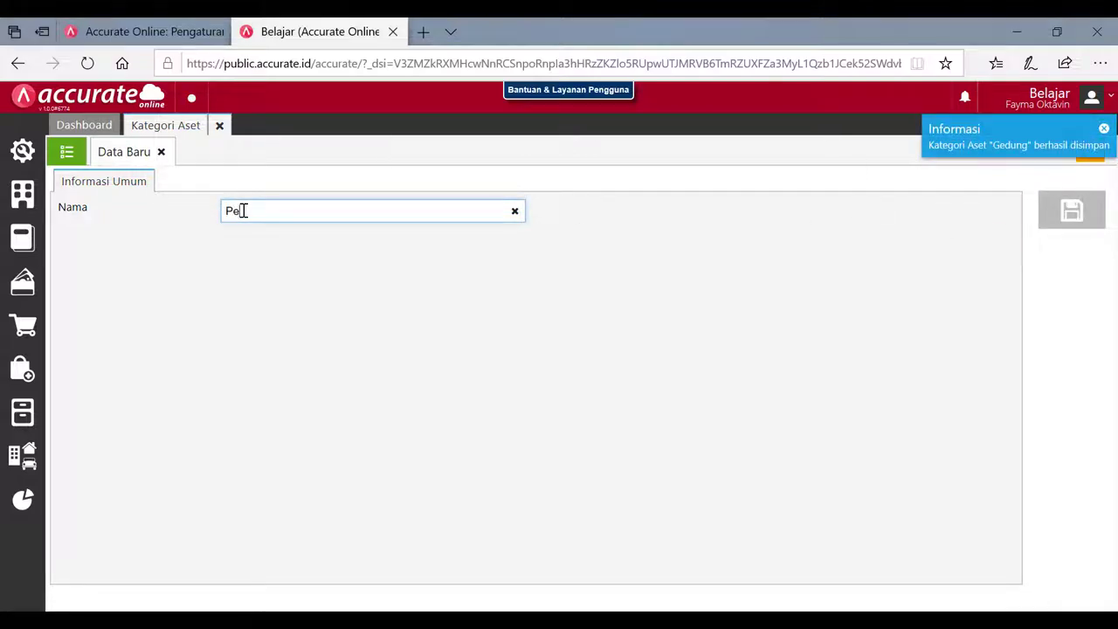
{"action": "type", "text": "n"}
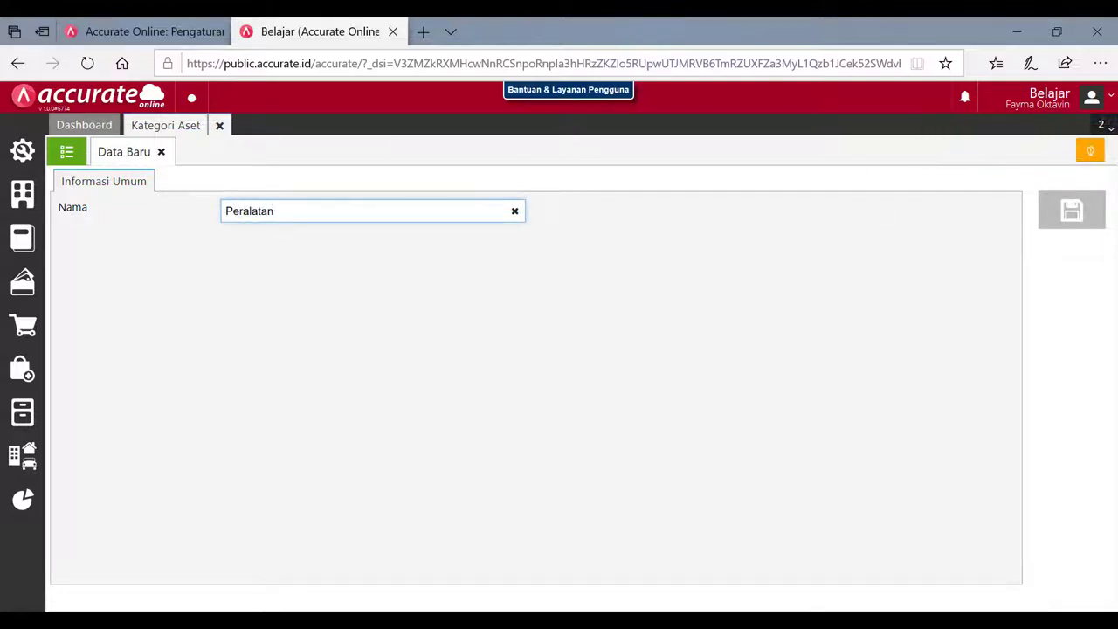
{"action": "left_click", "coordinate": [1072, 213]}
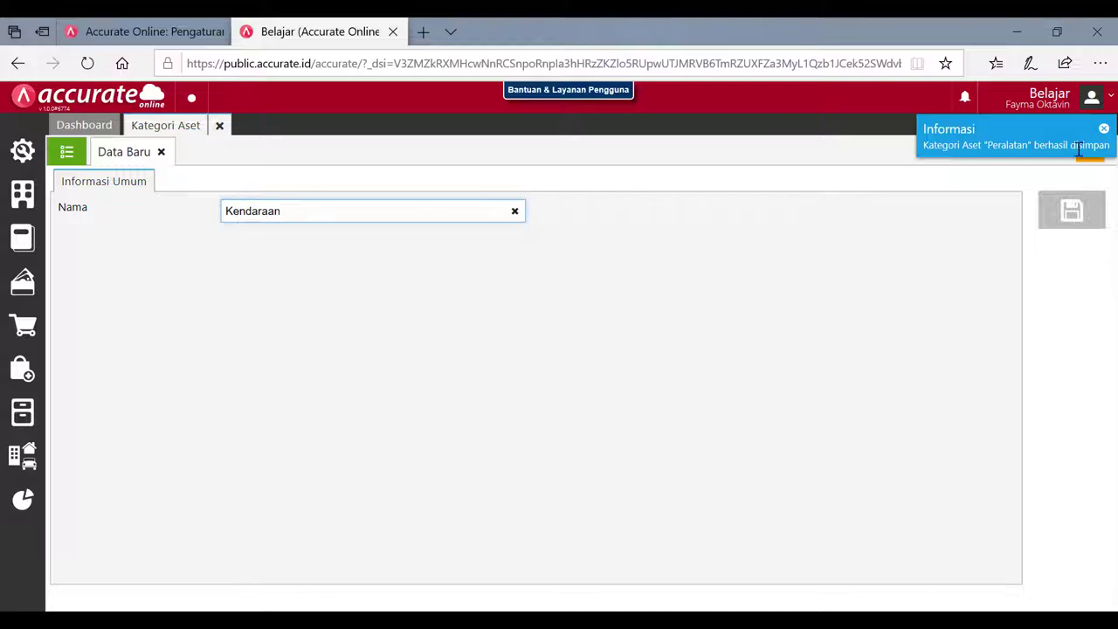
{"action": "left_click", "coordinate": [1088, 217]}
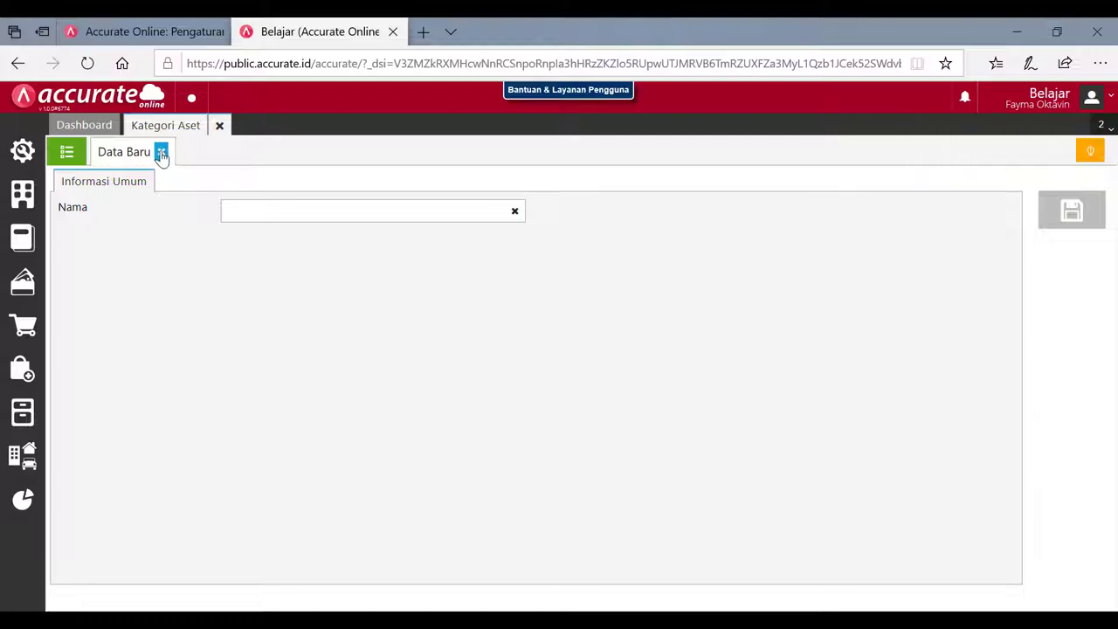
{"action": "left_click", "coordinate": [66, 151]}
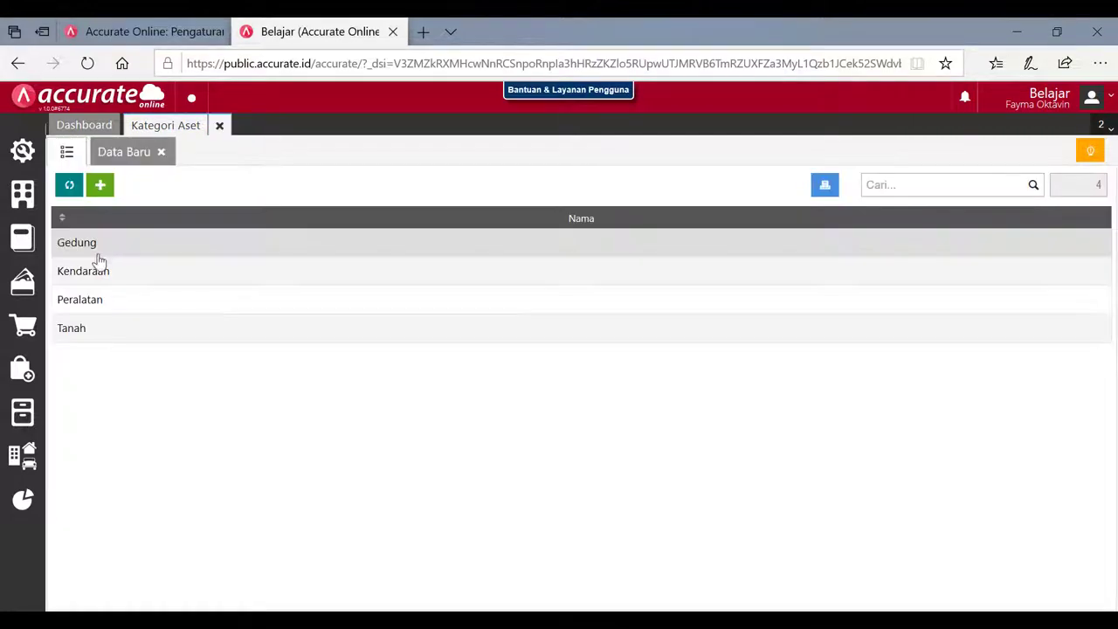
Step: Import fixed assets from 5. Daftar Aset Tetap.xls, with 3 records processed
{"action": "left_click", "coordinate": [29, 466]}
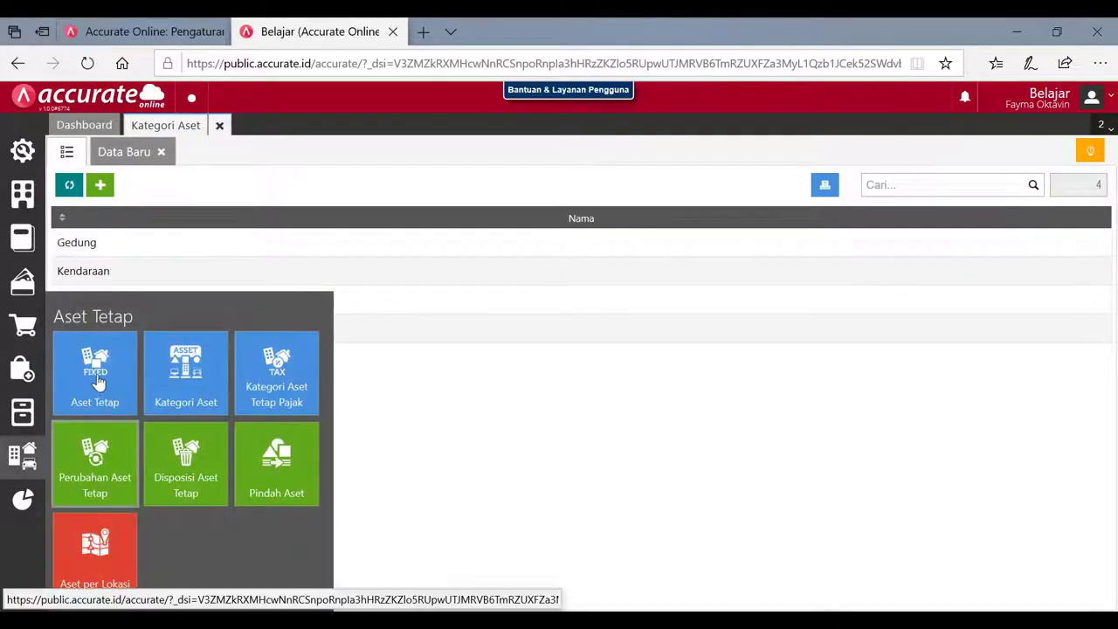
{"action": "left_click", "coordinate": [98, 378]}
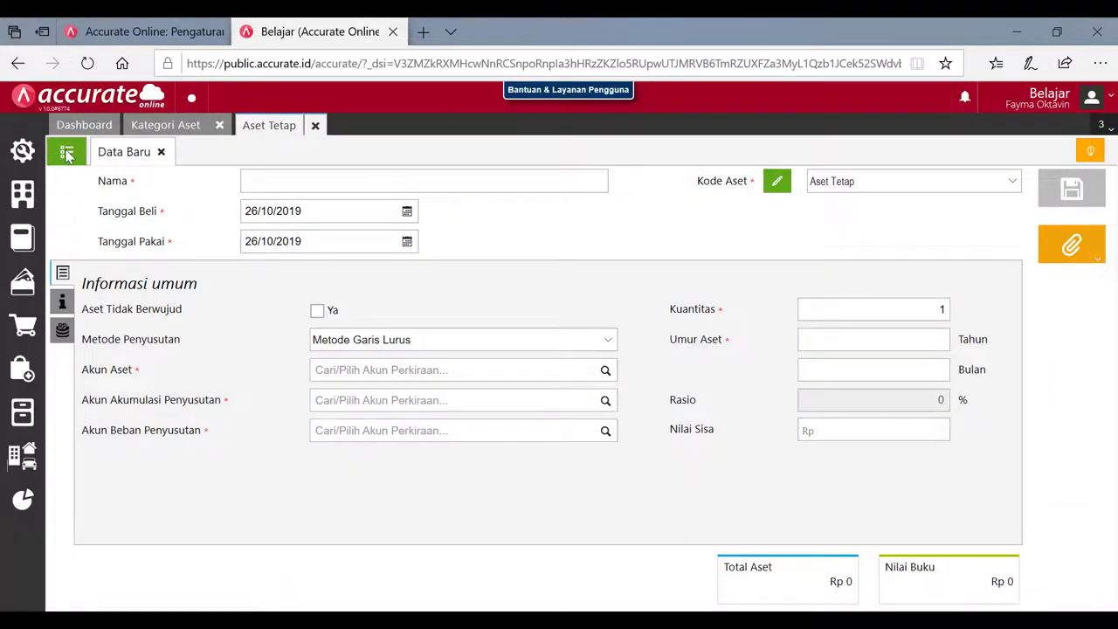
{"action": "left_click", "coordinate": [68, 155]}
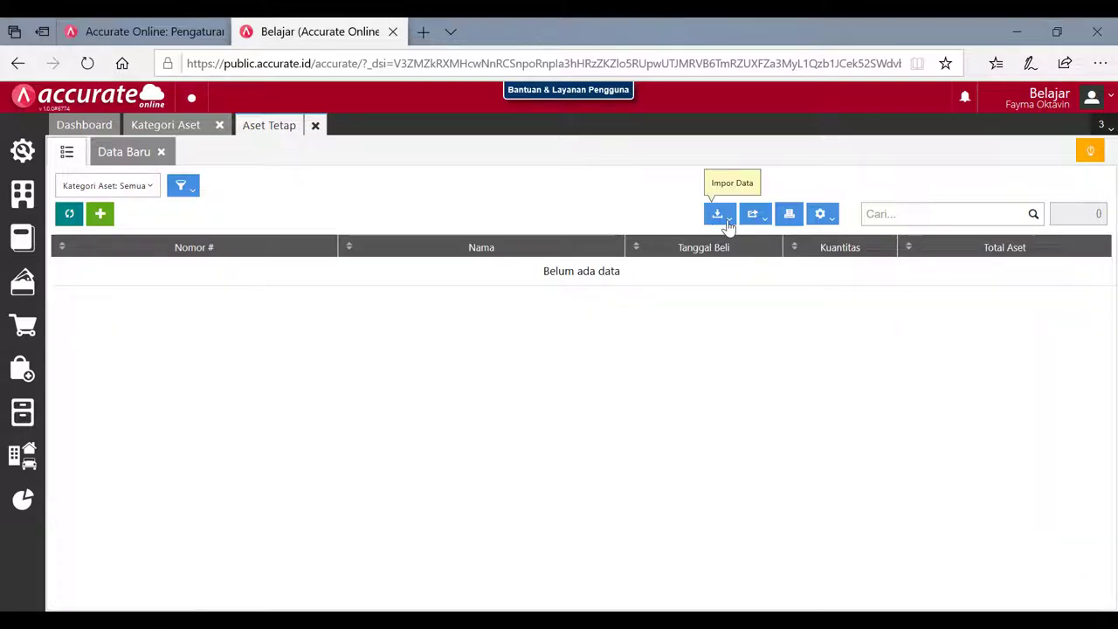
{"action": "left_click", "coordinate": [721, 219]}
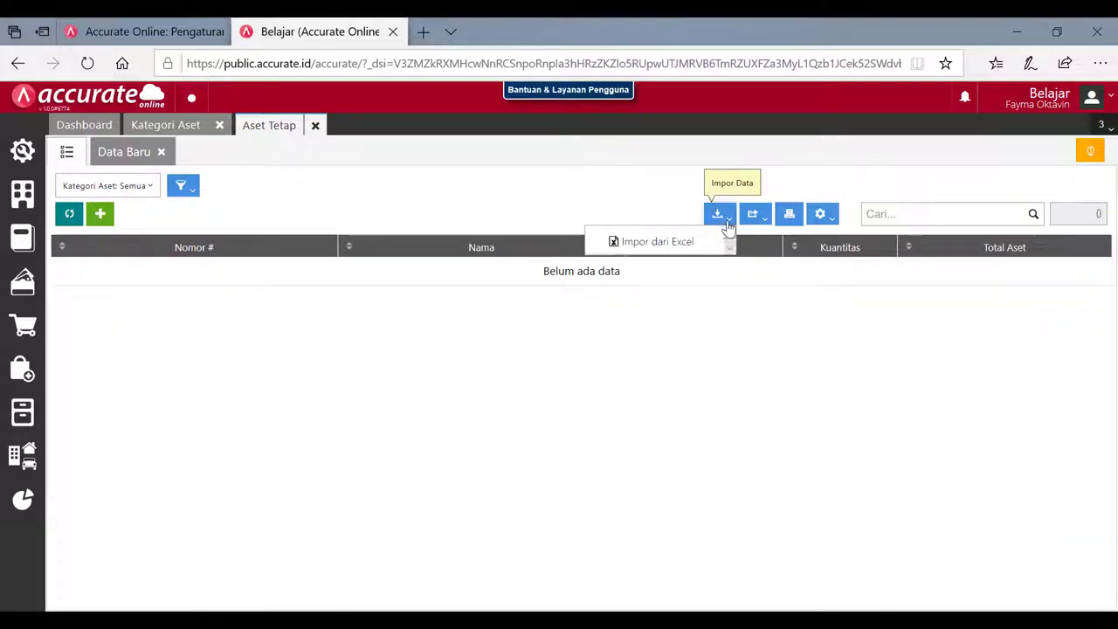
{"action": "left_click", "coordinate": [673, 242]}
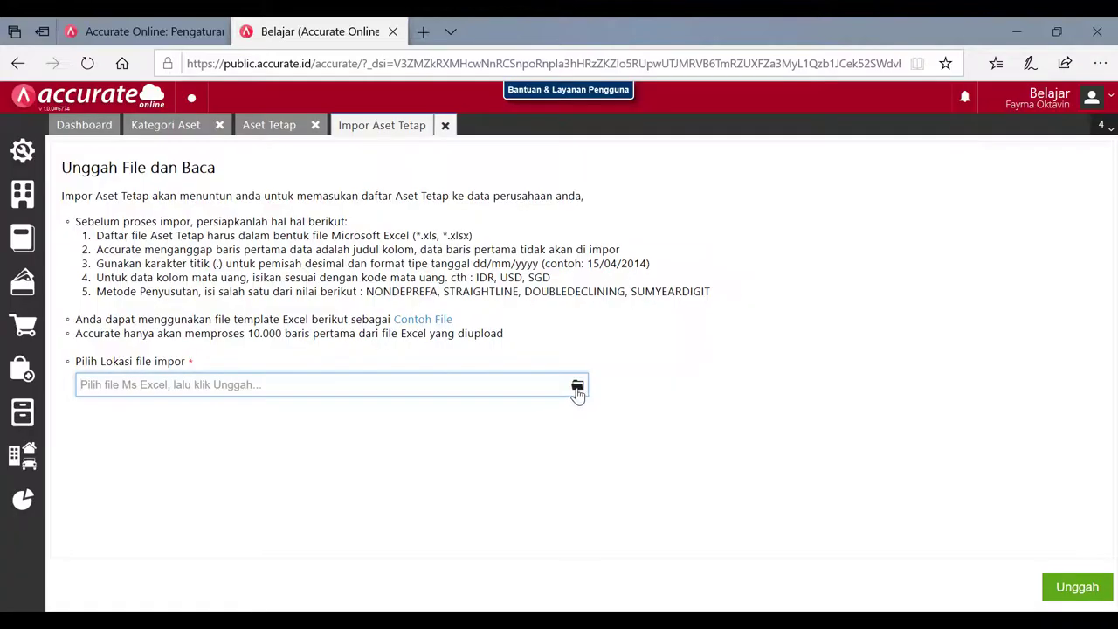
{"action": "left_click", "coordinate": [577, 387]}
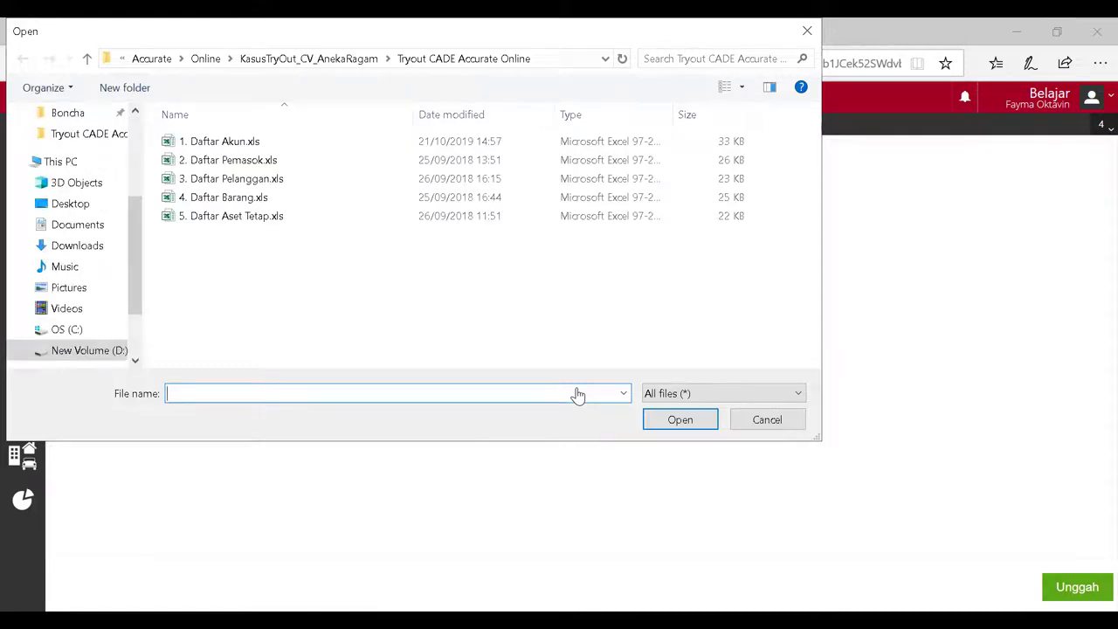
{"action": "left_click", "coordinate": [243, 216]}
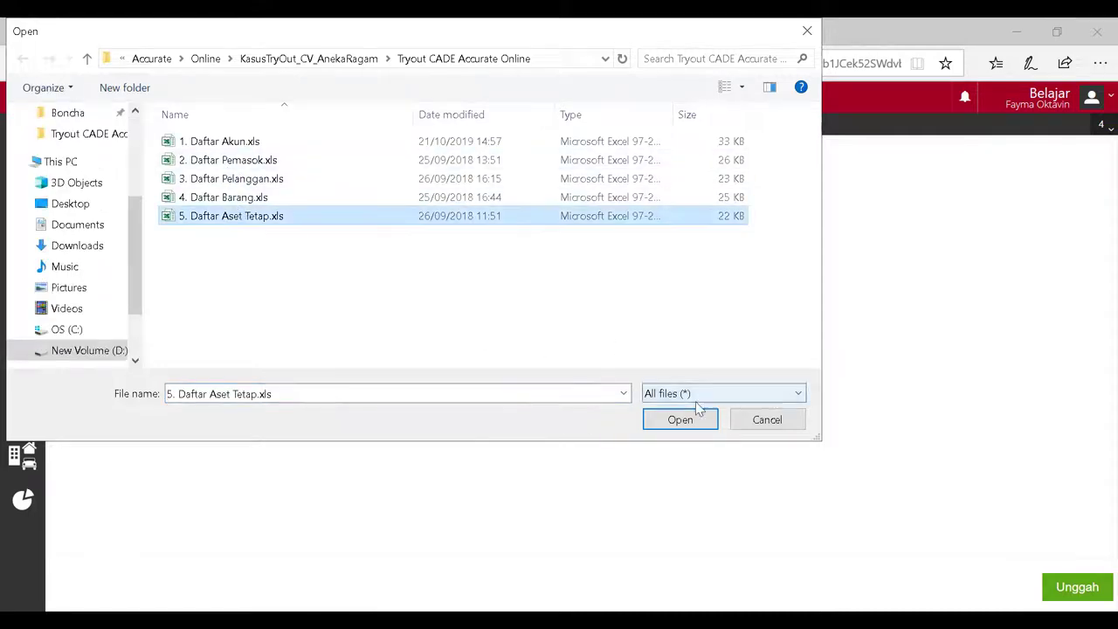
{"action": "left_click", "coordinate": [680, 420]}
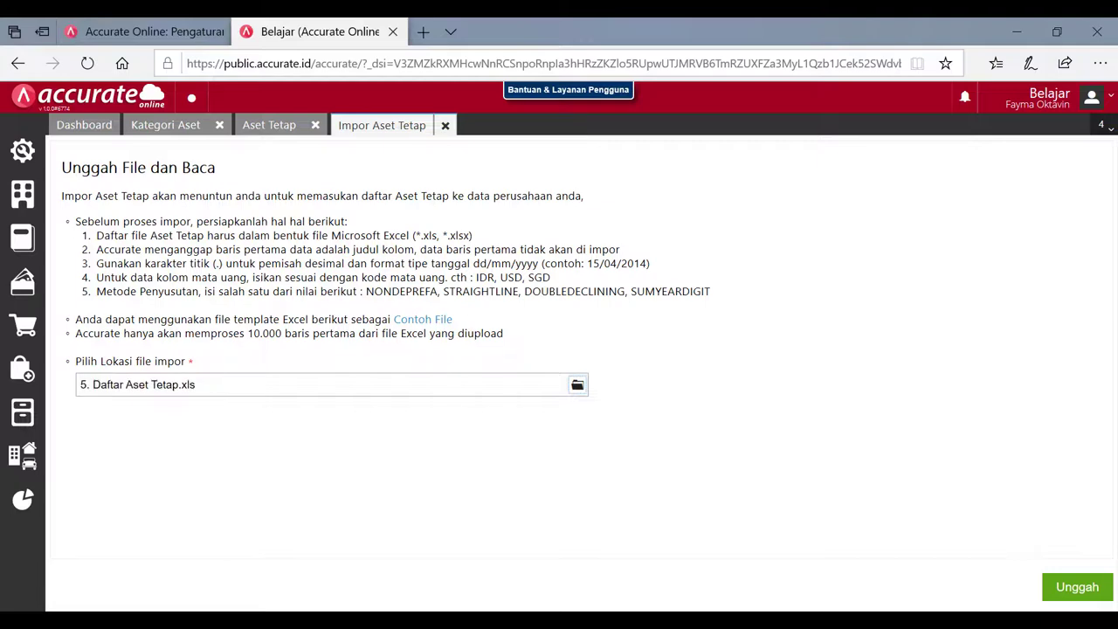
{"action": "left_click", "coordinate": [1075, 591]}
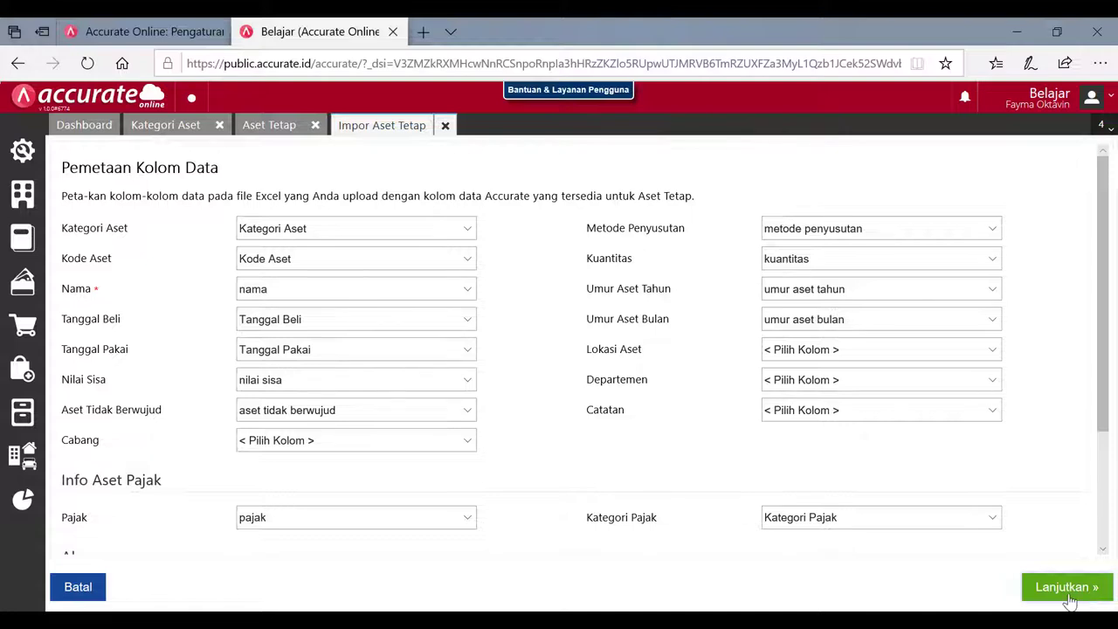
{"action": "left_click", "coordinate": [1061, 594]}
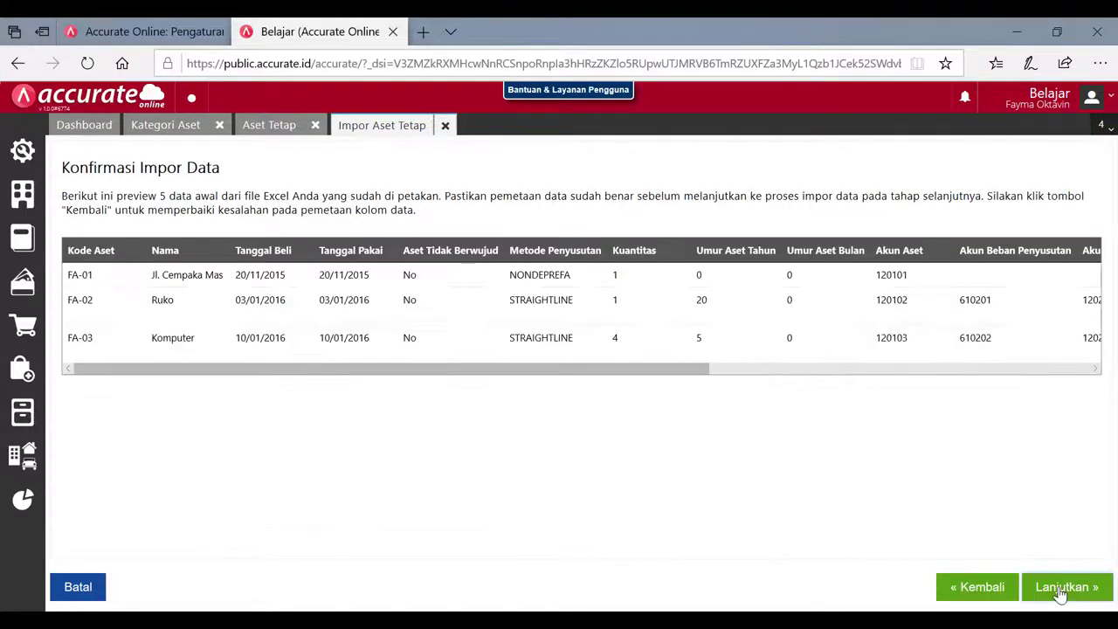
{"action": "left_click", "coordinate": [1061, 594]}
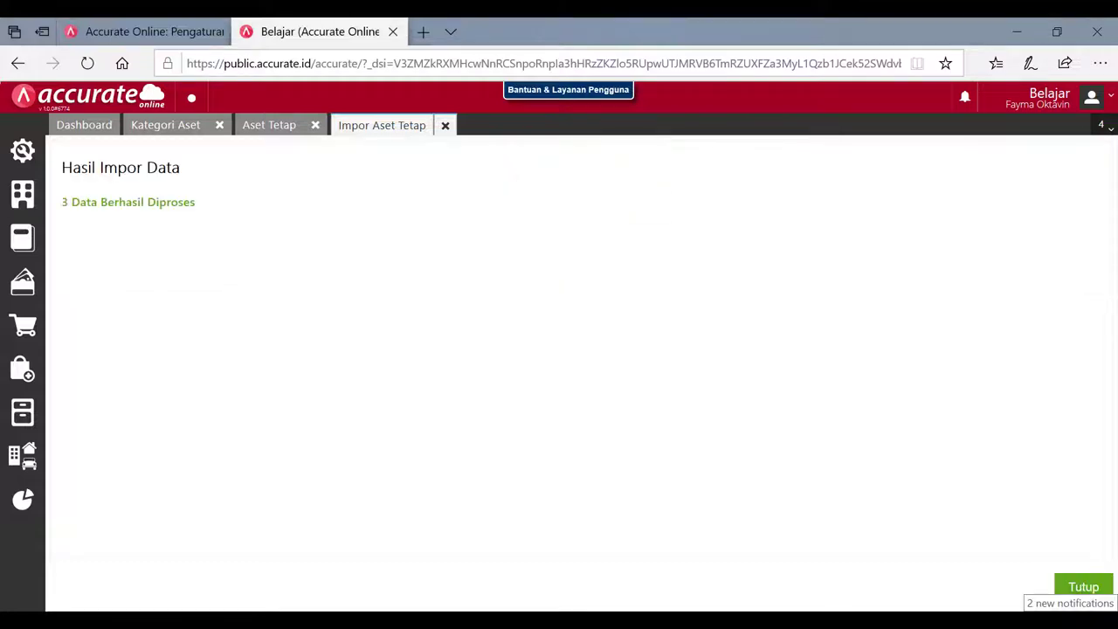
Step: Save the month-end process for Desember 2017, then open Akun Perkiraan
{"action": "left_click", "coordinate": [1071, 593]}
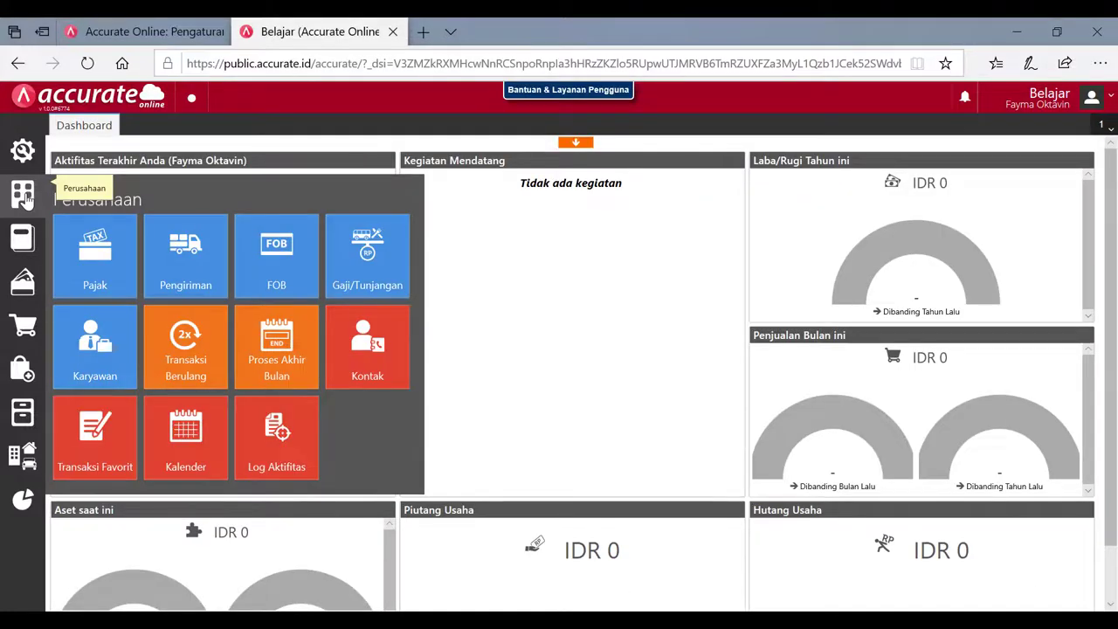
{"action": "left_click", "coordinate": [293, 356]}
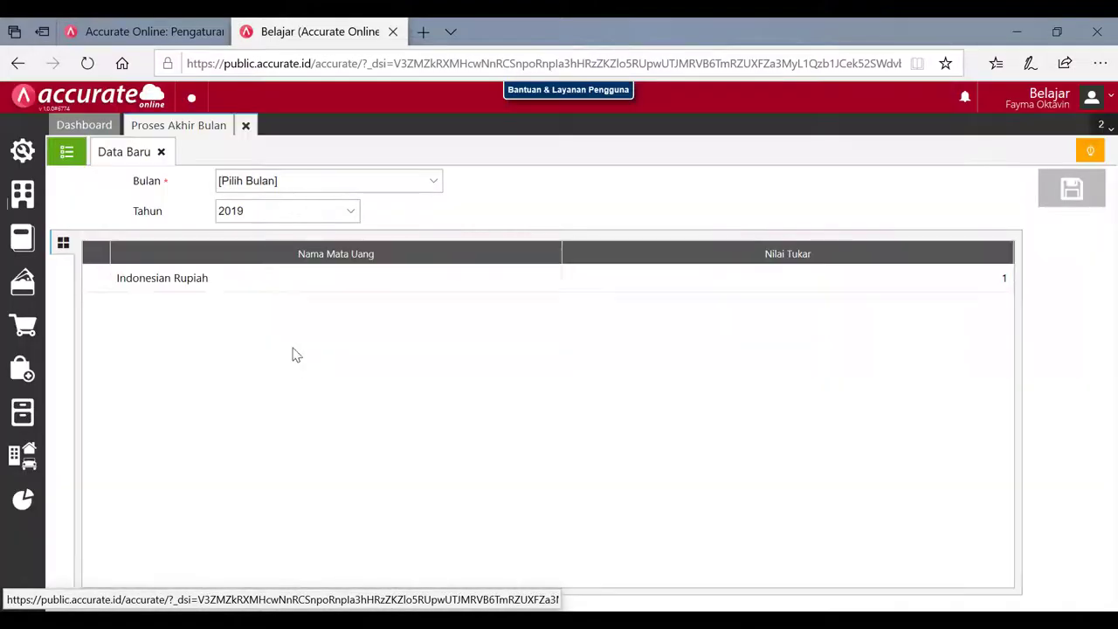
{"action": "left_click", "coordinate": [435, 184]}
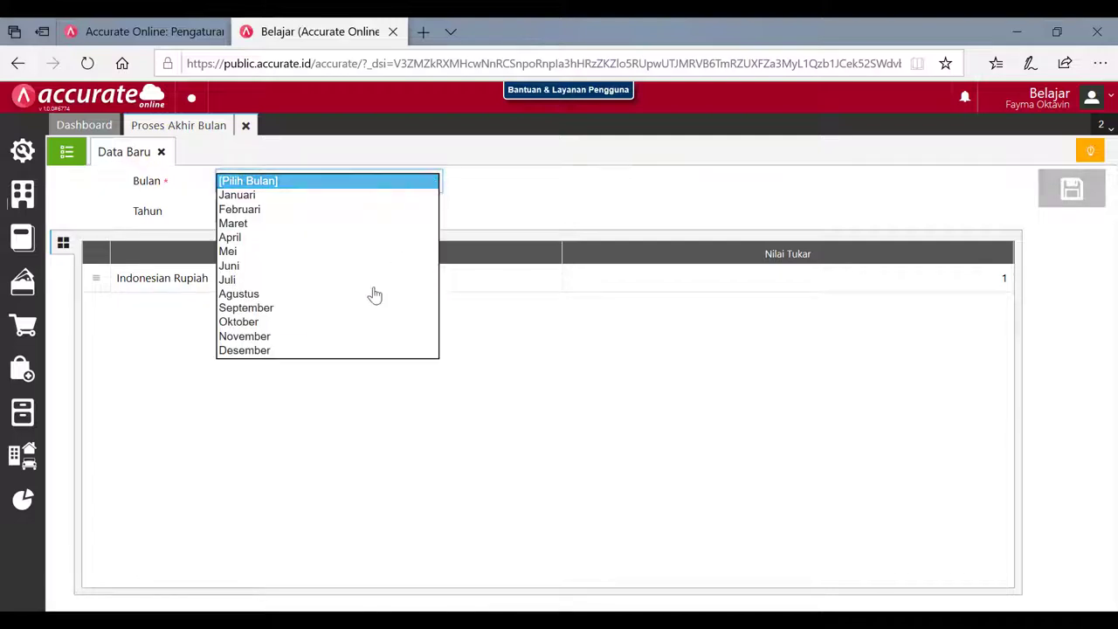
{"action": "left_click", "coordinate": [283, 351]}
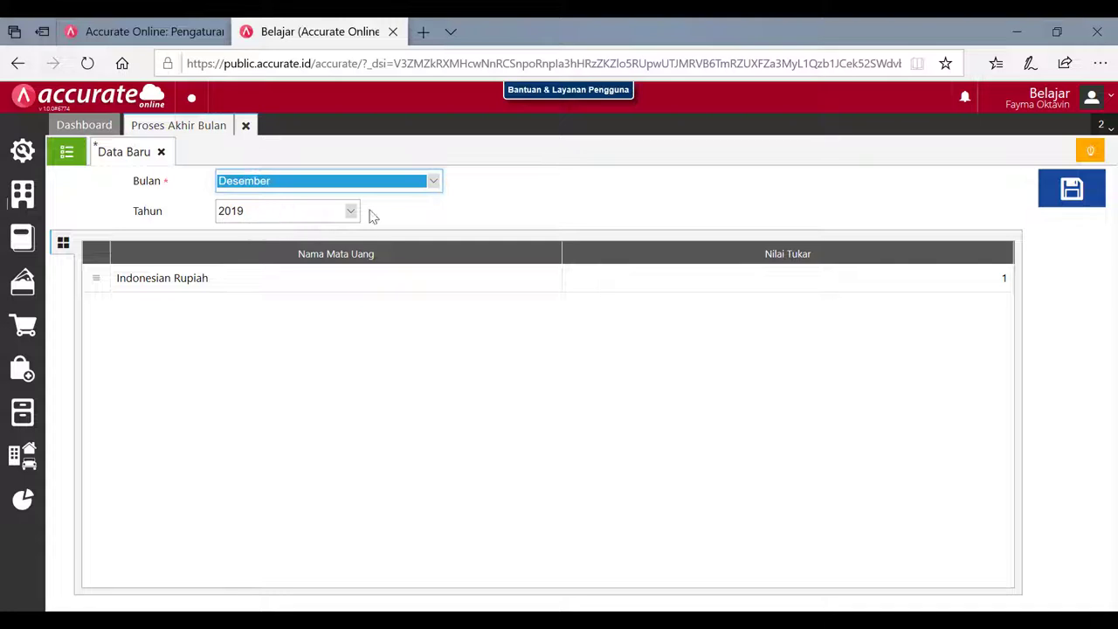
{"action": "left_click", "coordinate": [266, 214]}
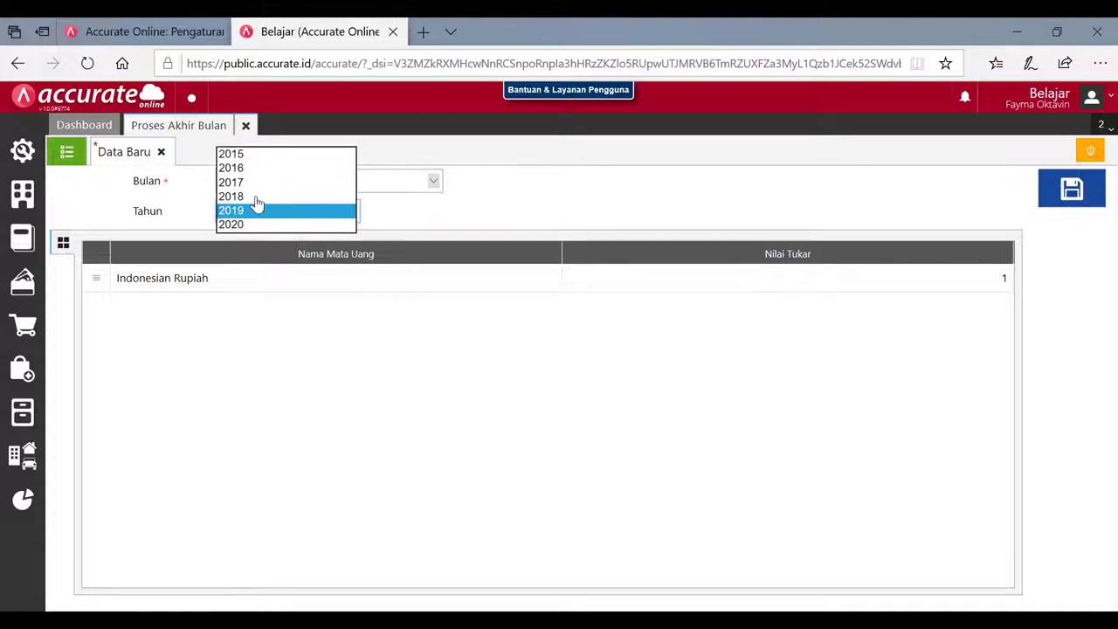
{"action": "left_click", "coordinate": [239, 191]}
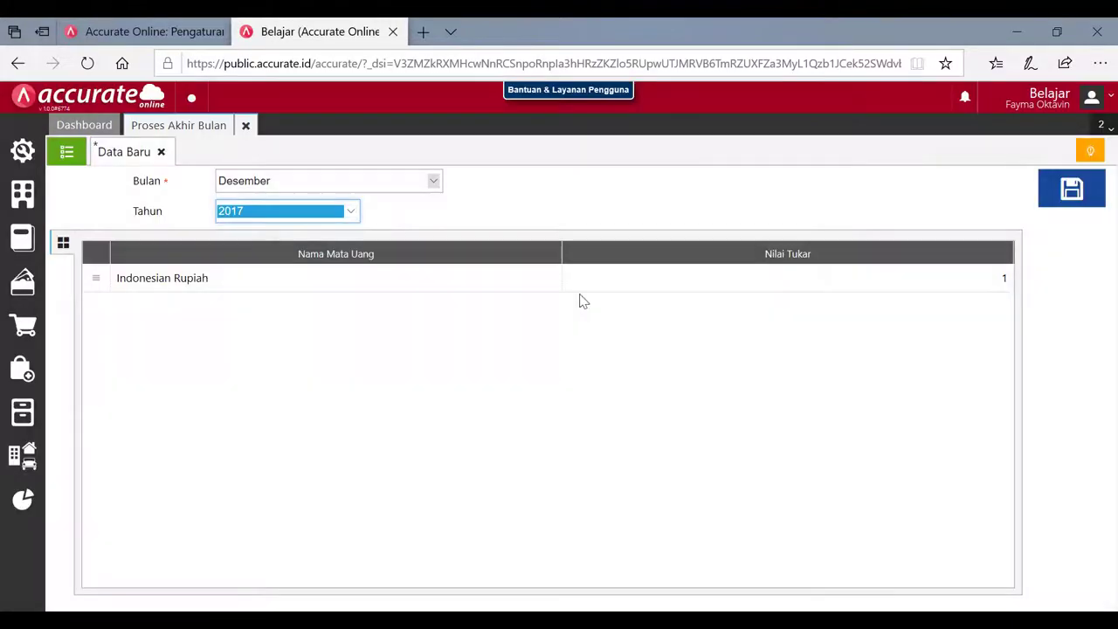
{"action": "left_click", "coordinate": [1076, 198]}
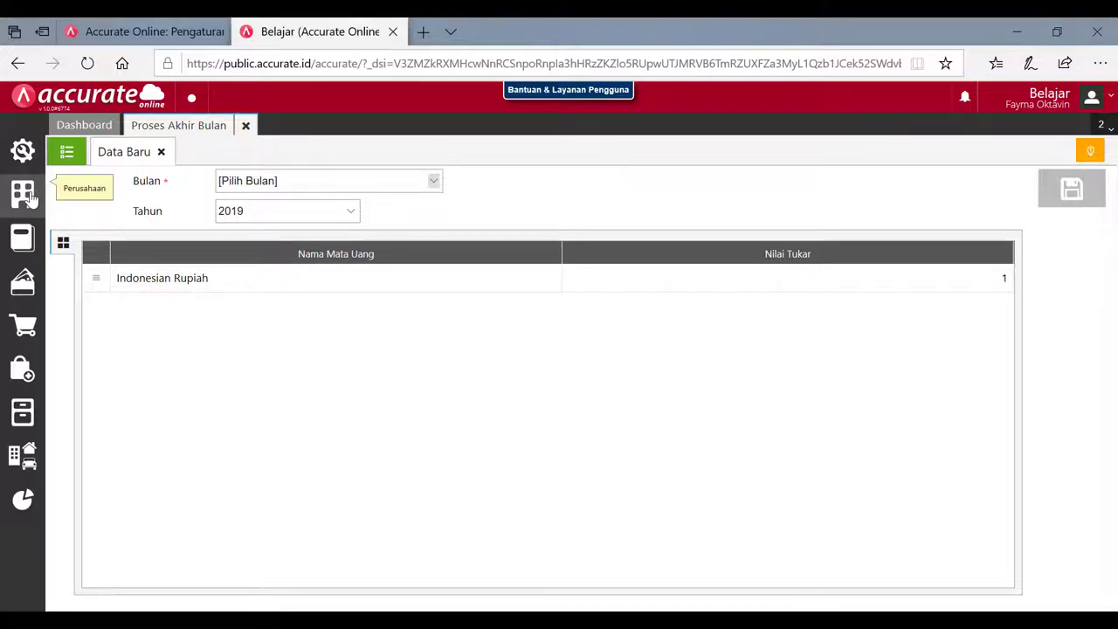
{"action": "left_click", "coordinate": [22, 237]}
{"action": "left_click", "coordinate": [120, 317]}
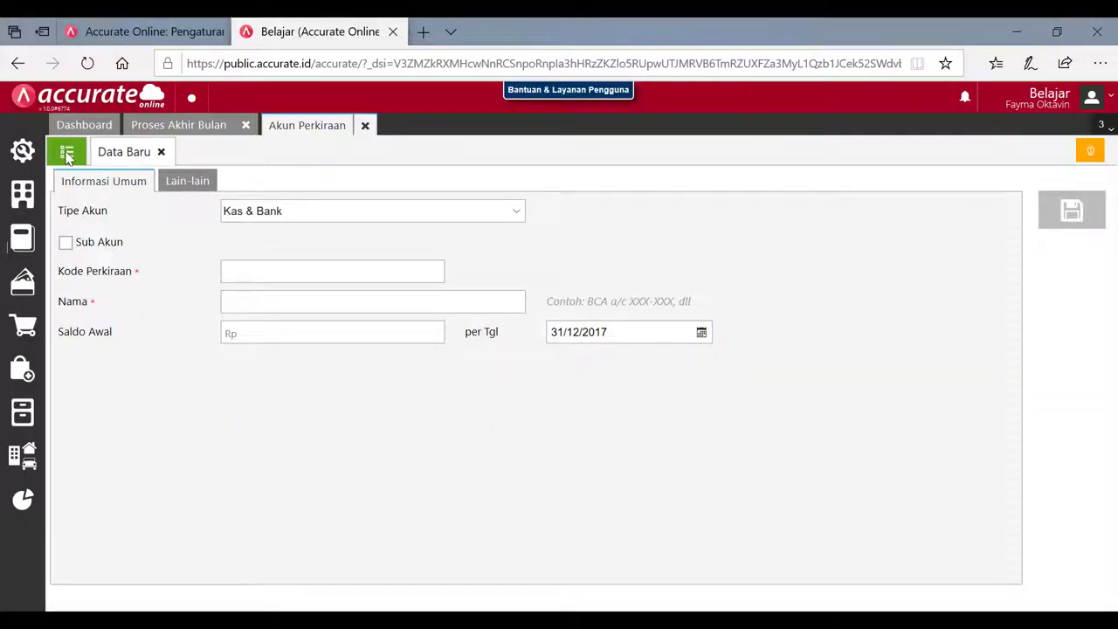
Step: List accounts with Kode Perkiraan narrowed and Nama widened, then scroll through the balances
{"action": "left_click", "coordinate": [67, 155]}
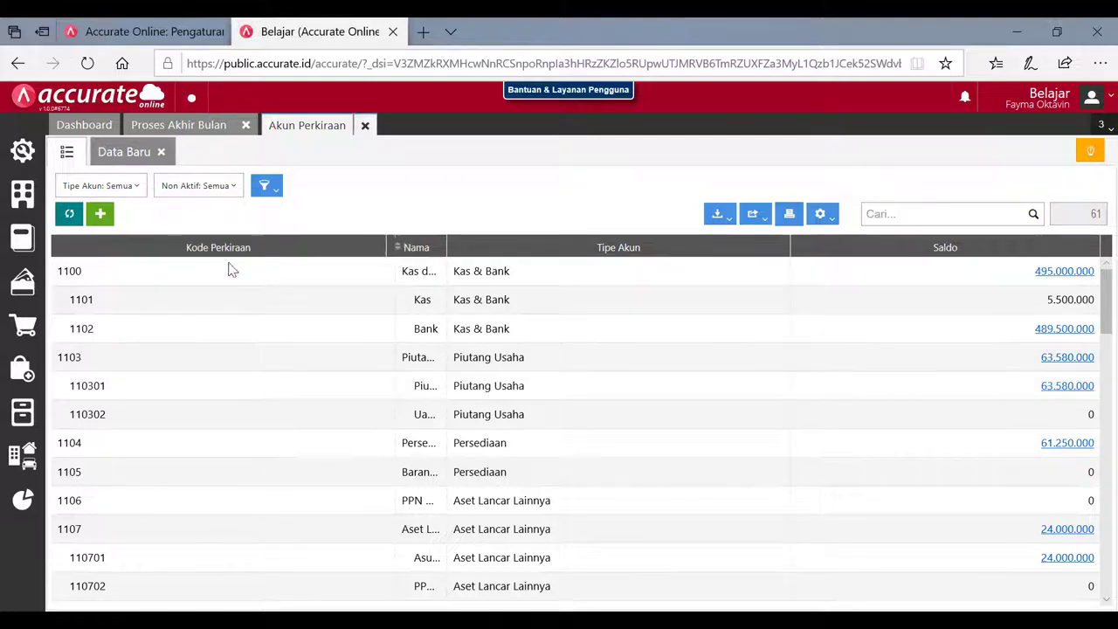
{"action": "left_click_drag", "start_coordinate": [396, 253], "coordinate": [160, 271]}
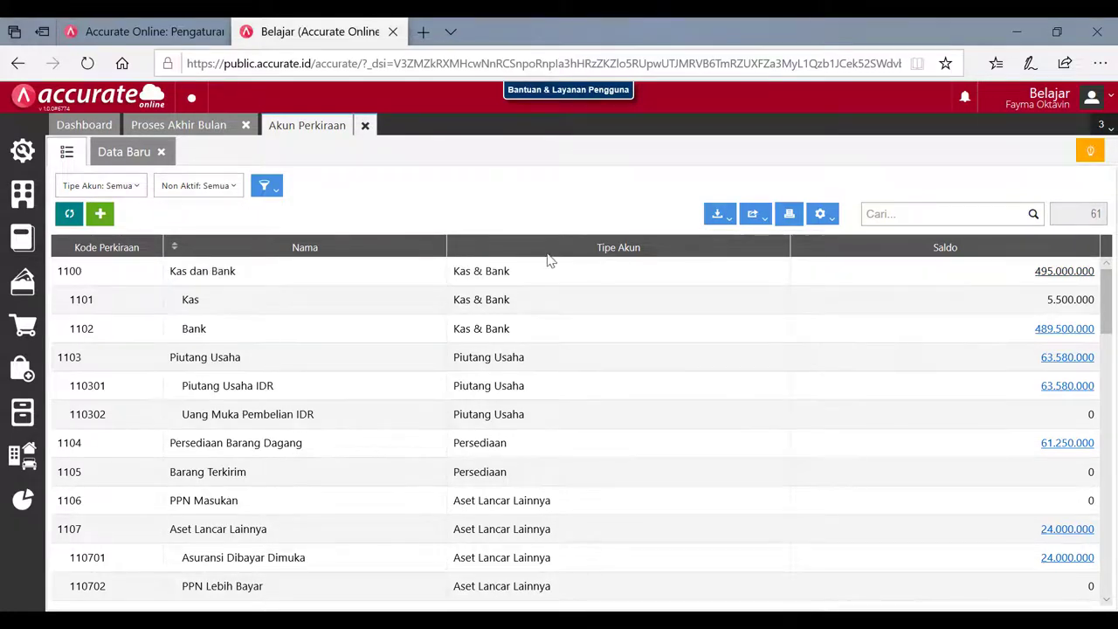
{"action": "left_click_drag", "start_coordinate": [446, 253], "coordinate": [570, 266]}
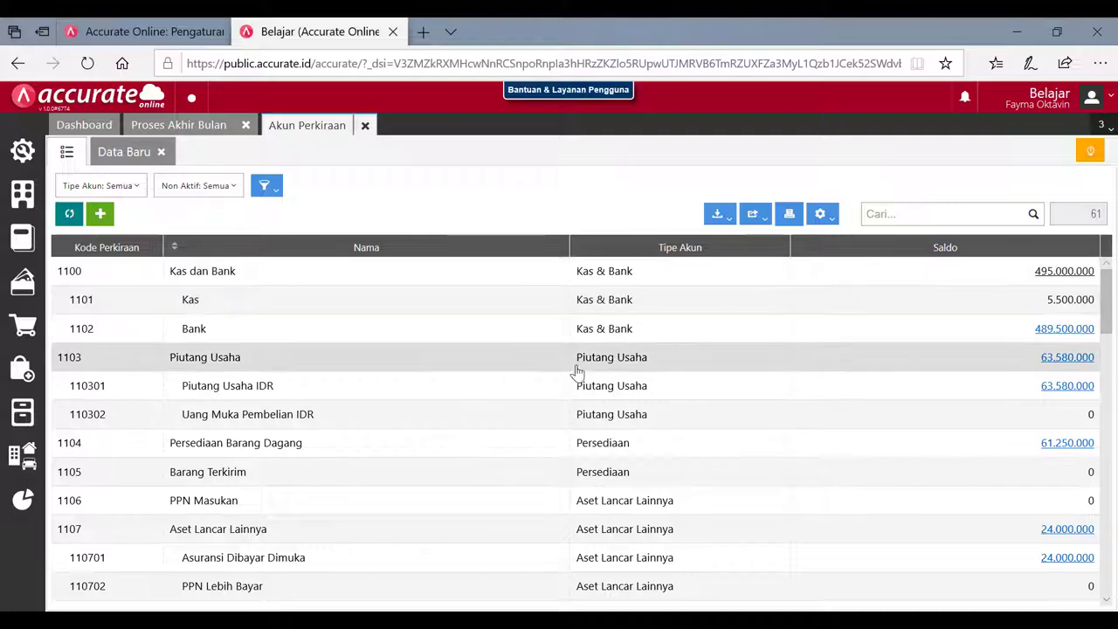
{"action": "scroll", "coordinate": [574, 374], "scroll_direction": "down", "scroll_amount": 5}
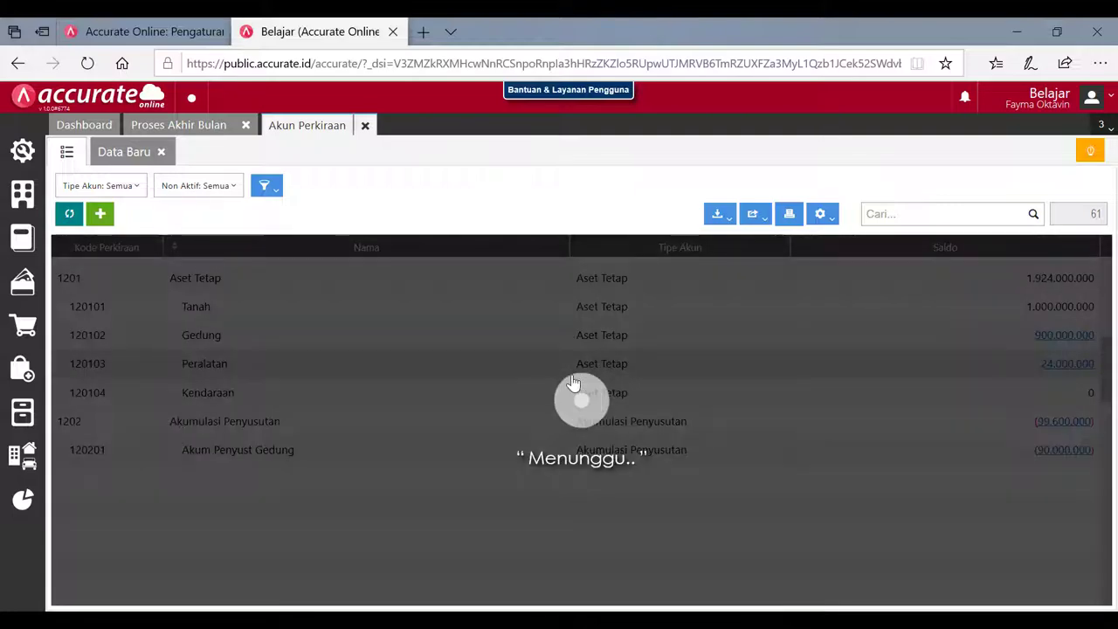
{"action": "scroll", "coordinate": [573, 384], "scroll_direction": "down", "scroll_amount": 1}
{"action": "scroll", "coordinate": [573, 391], "scroll_direction": "down", "scroll_amount": 3}
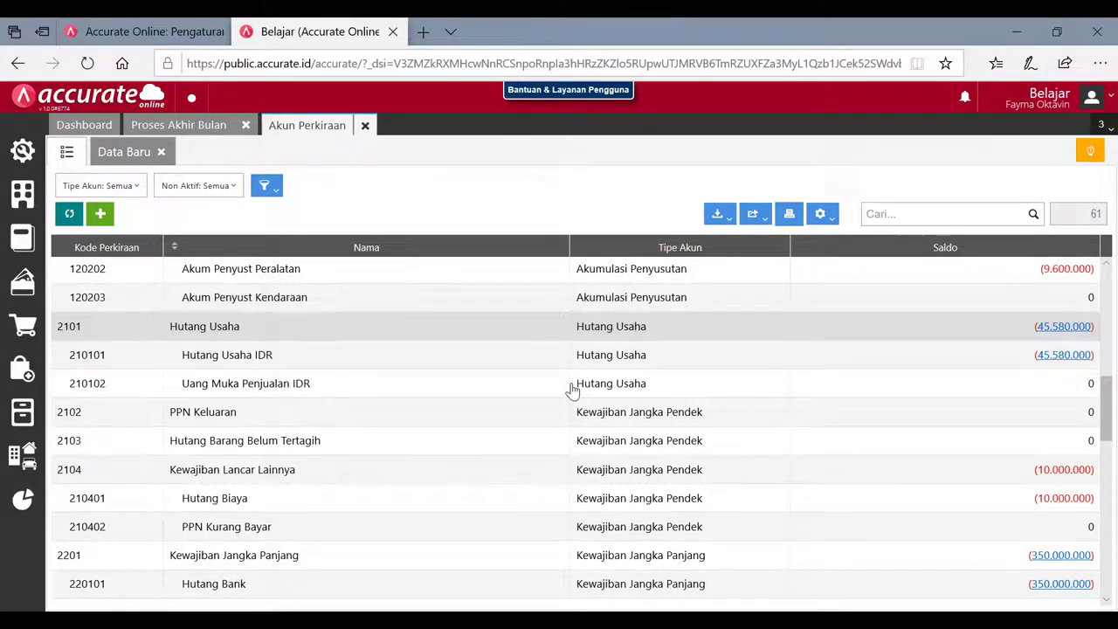
{"action": "scroll", "coordinate": [573, 391], "scroll_direction": "down", "scroll_amount": 3}
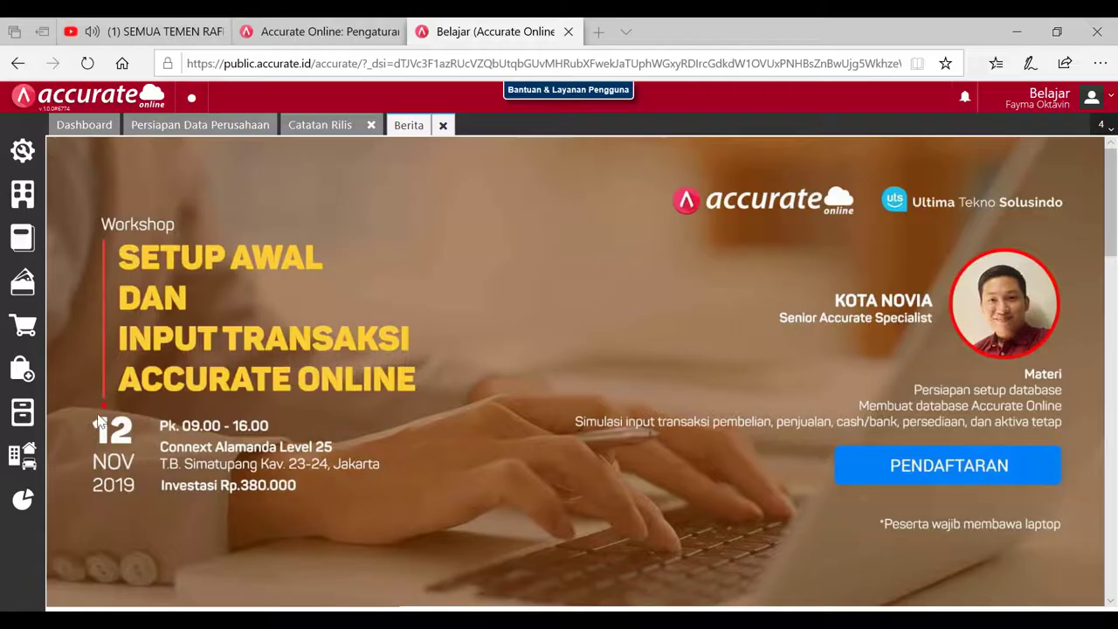
Step: Open the Neraca (Induk Skontro) balance sheet from the financial reports list
{"action": "left_click", "coordinate": [26, 500]}
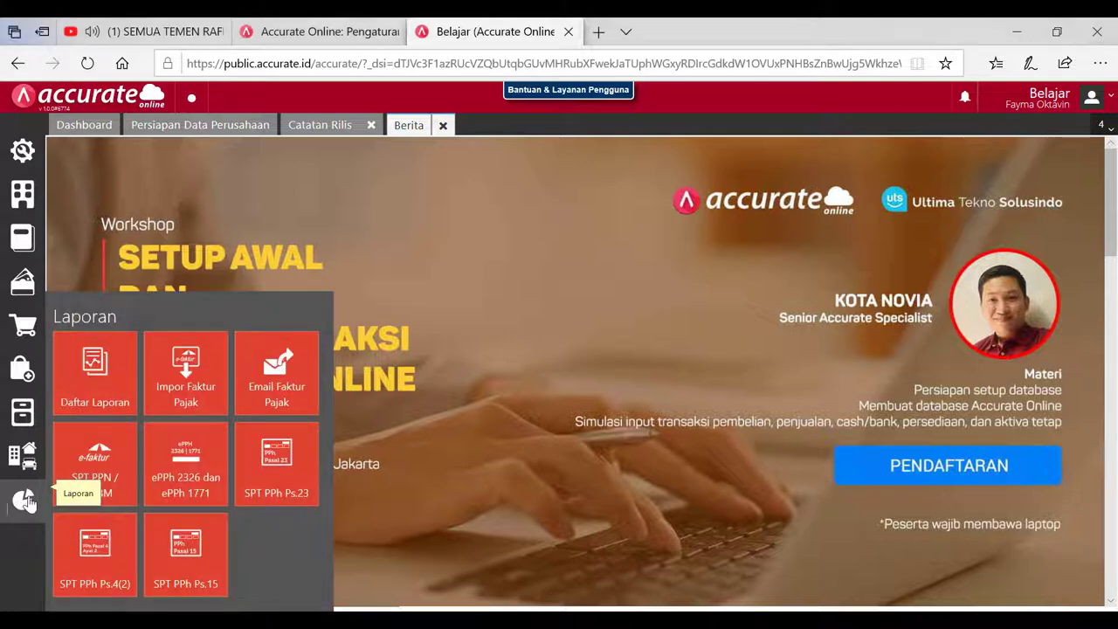
{"action": "left_click", "coordinate": [95, 384]}
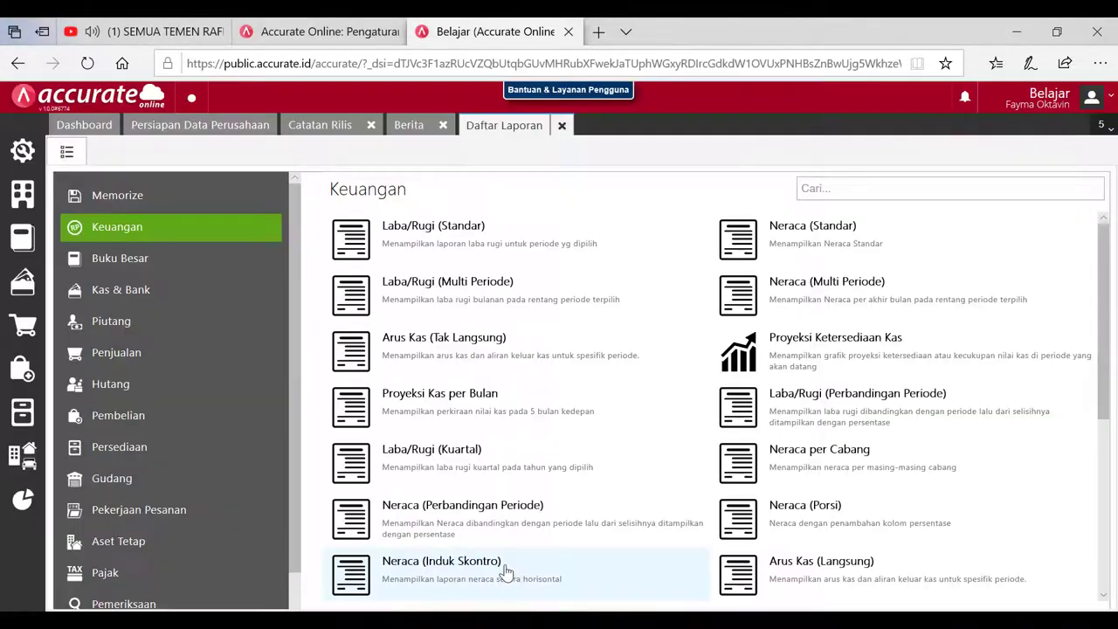
{"action": "scroll", "coordinate": [447, 494], "scroll_direction": "down", "scroll_amount": 2}
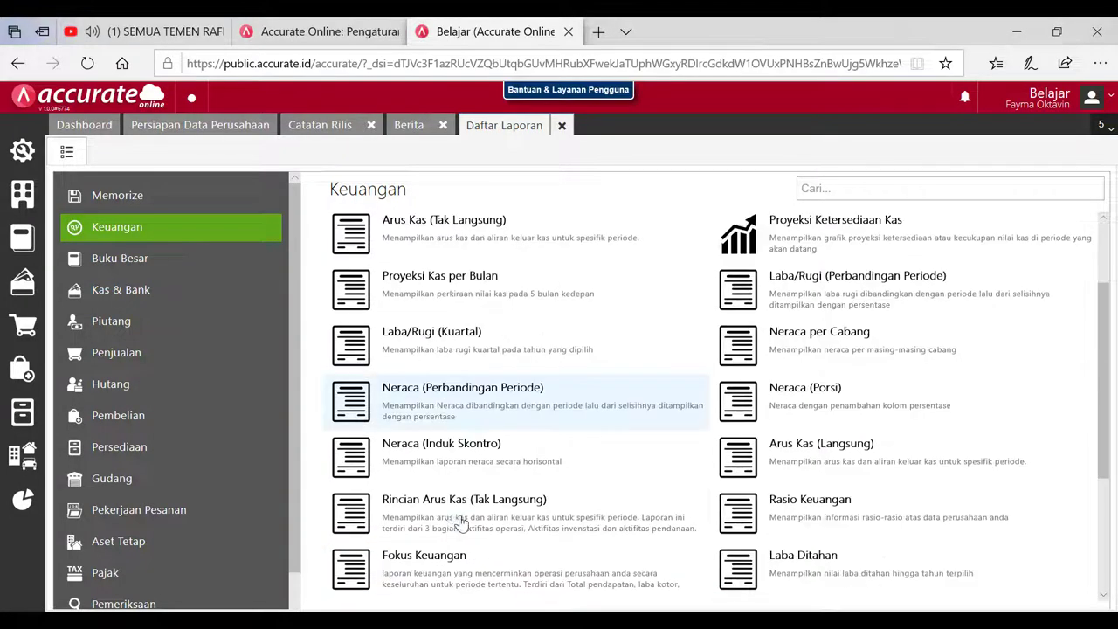
{"action": "left_click", "coordinate": [448, 470]}
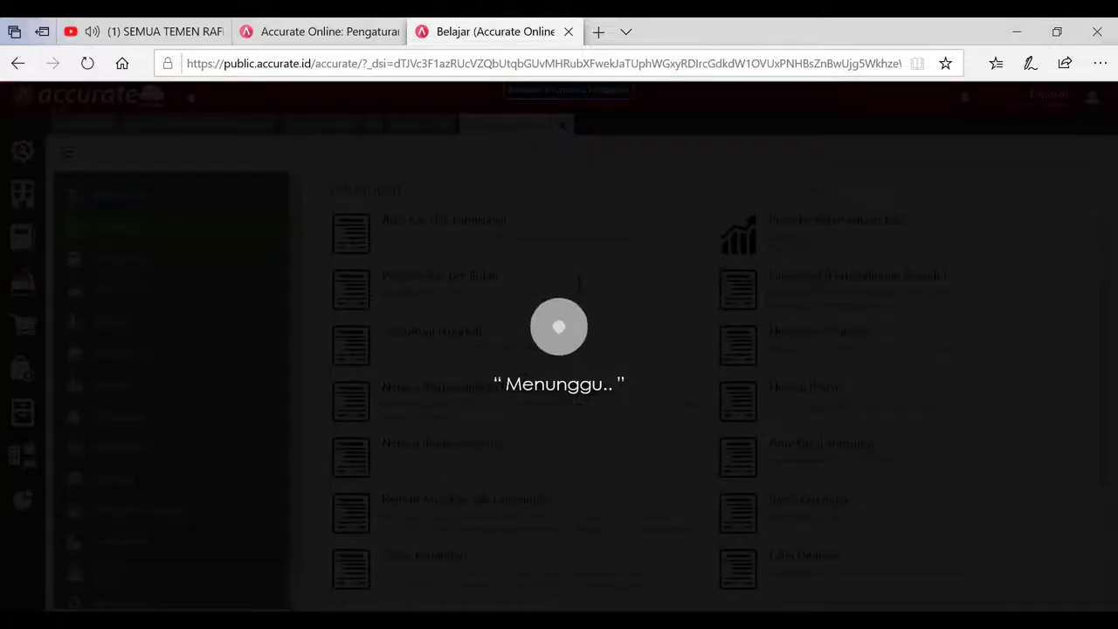
Step: Generate the balance sheet as of 31/12/2017 with parent accounts shown, totalling 2.468.230.000
{"action": "type", "text": "31/12/2"}
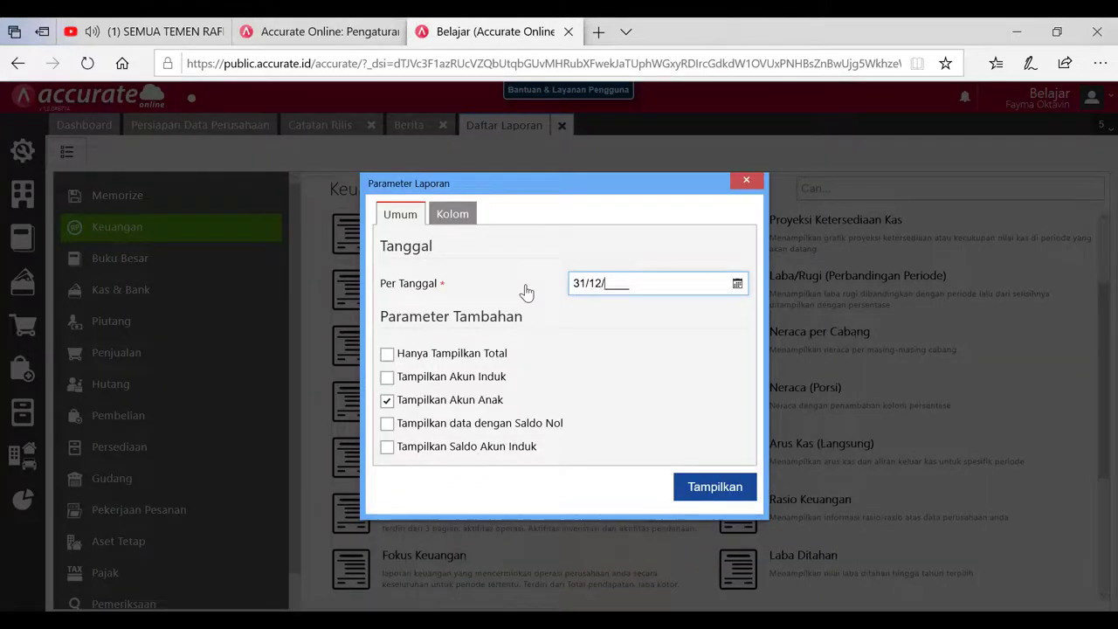
{"action": "type", "text": "017"}
{"action": "left_click", "coordinate": [387, 378]}
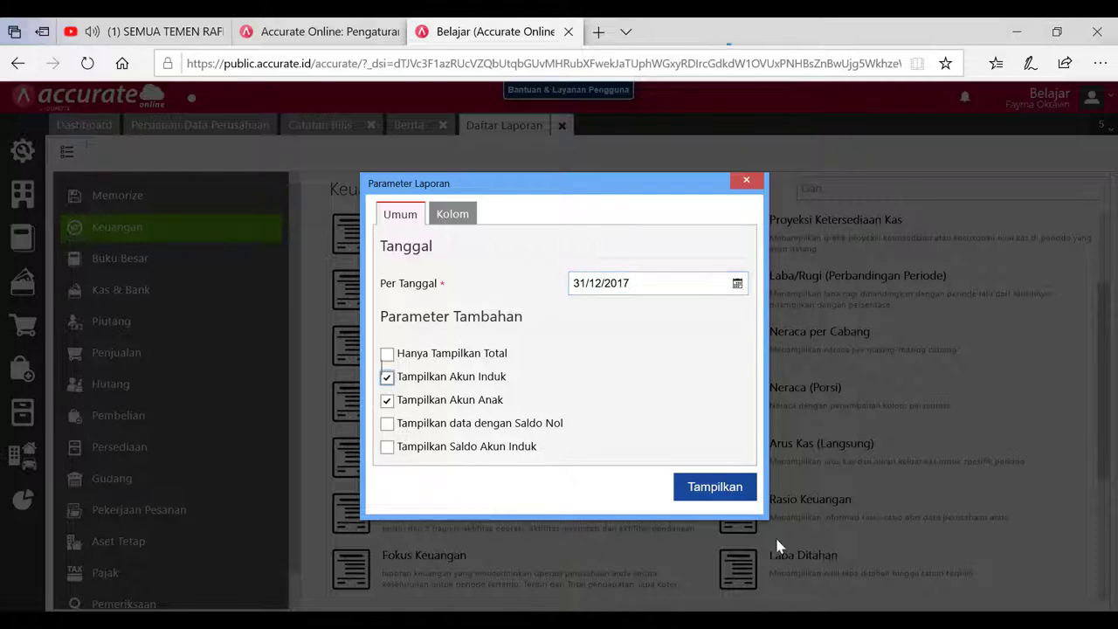
{"action": "left_click", "coordinate": [706, 496]}
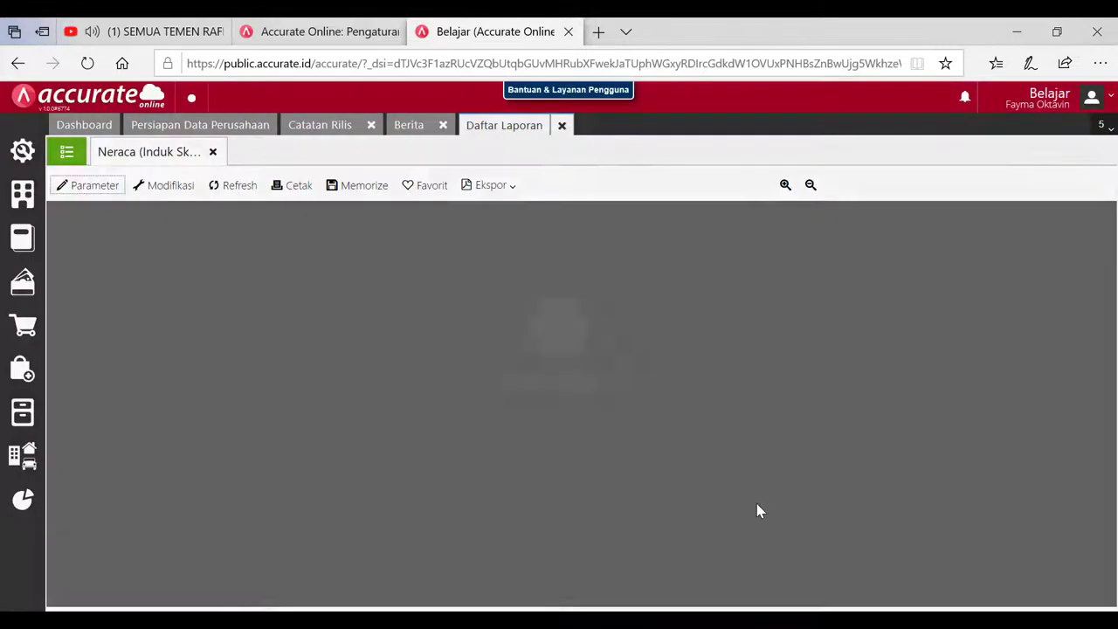
{"action": "scroll", "coordinate": [727, 468], "scroll_direction": "up", "scroll_amount": 1}
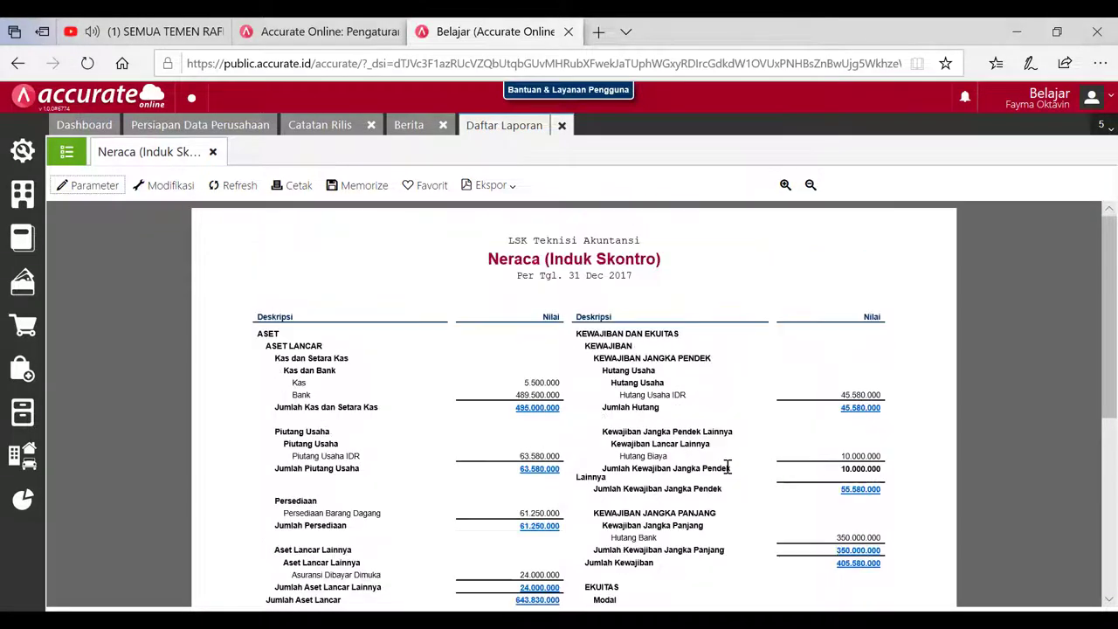
{"action": "scroll", "coordinate": [727, 468], "scroll_direction": "down", "scroll_amount": 1}
{"action": "scroll", "coordinate": [727, 468], "scroll_direction": "down", "scroll_amount": 1}
{"action": "scroll", "coordinate": [727, 468], "scroll_direction": "down", "scroll_amount": 1}
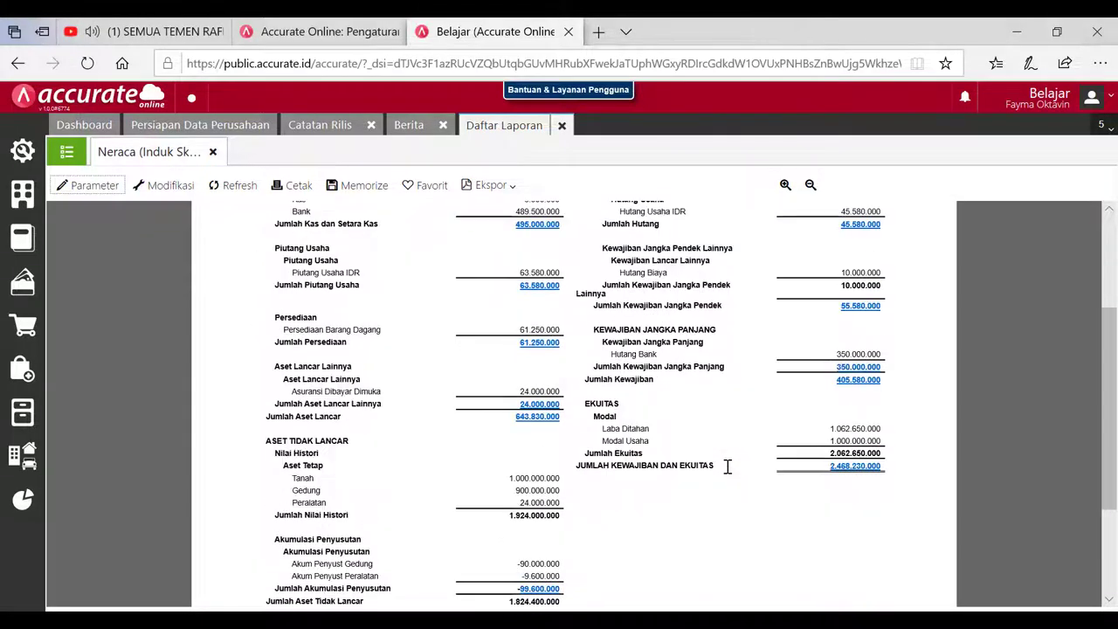
{"action": "scroll", "coordinate": [727, 468], "scroll_direction": "down", "scroll_amount": 1}
{"action": "scroll", "coordinate": [727, 467], "scroll_direction": "down", "scroll_amount": 2}
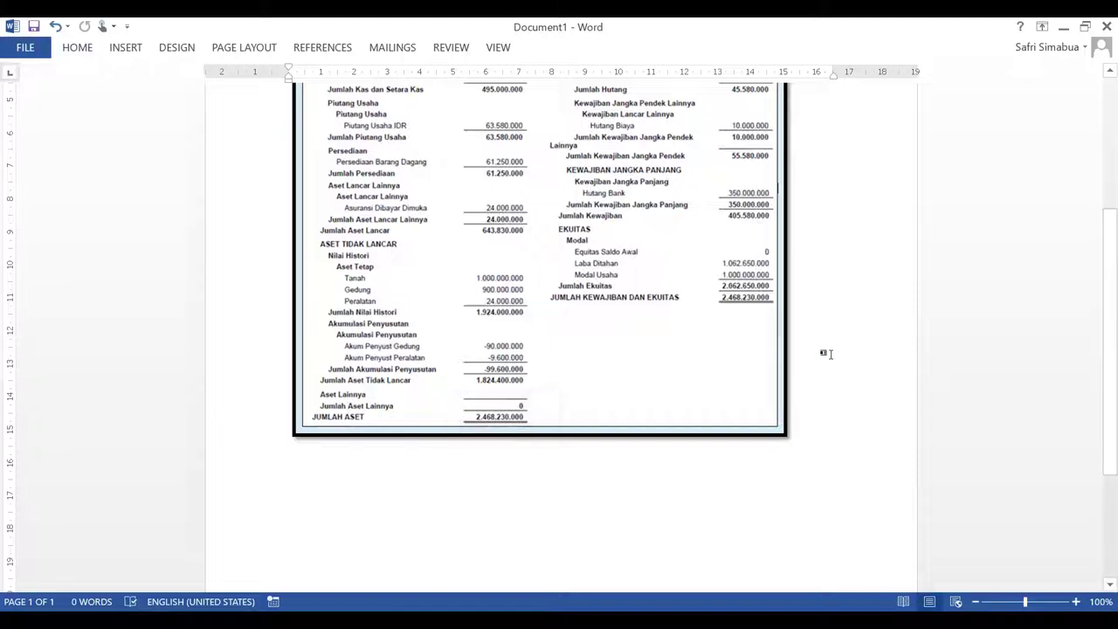
Step: Scroll through Word's reference Neraca to confirm the 2.468.230.000 totals on both sides
{"action": "scroll", "coordinate": [826, 352], "scroll_direction": "up", "scroll_amount": 2}
{"action": "scroll", "coordinate": [825, 352], "scroll_direction": "up", "scroll_amount": 1}
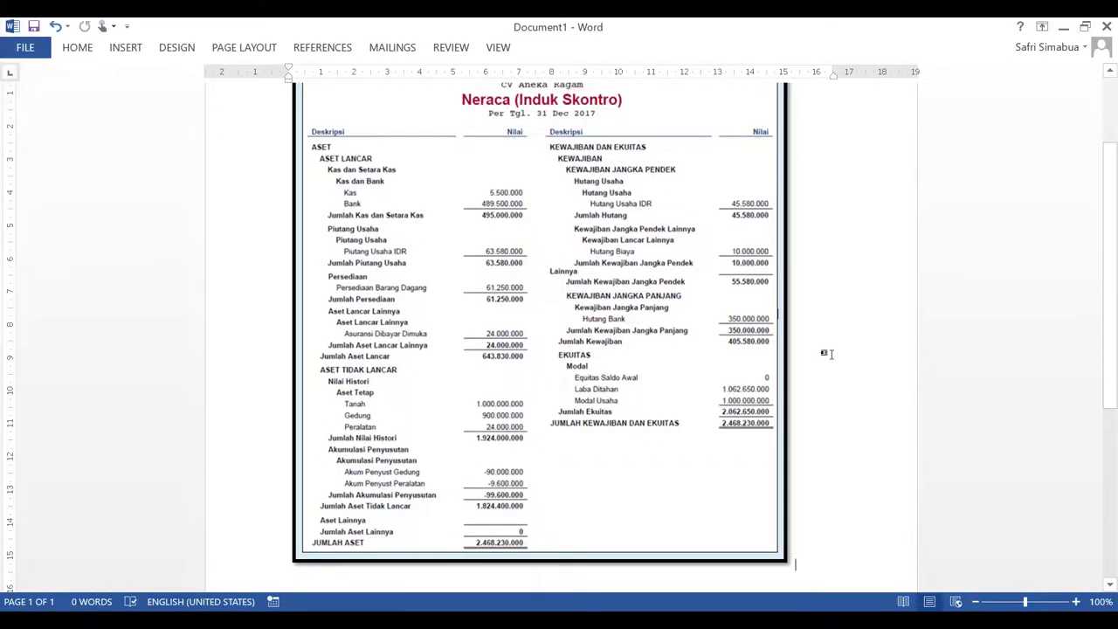
{"action": "scroll", "coordinate": [825, 354], "scroll_direction": "down", "scroll_amount": 1}
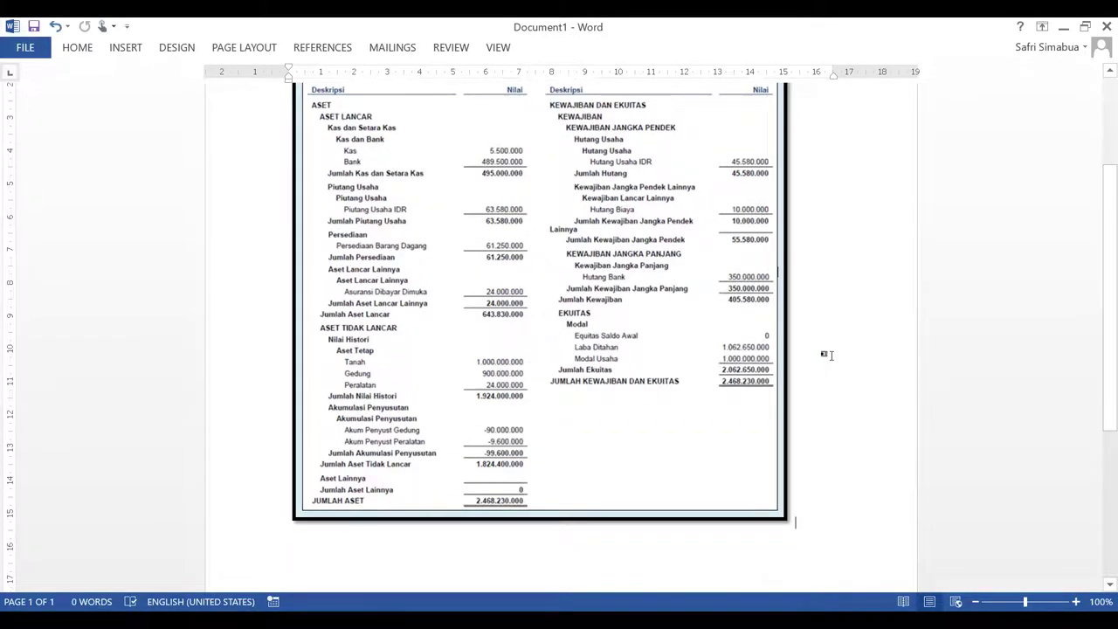